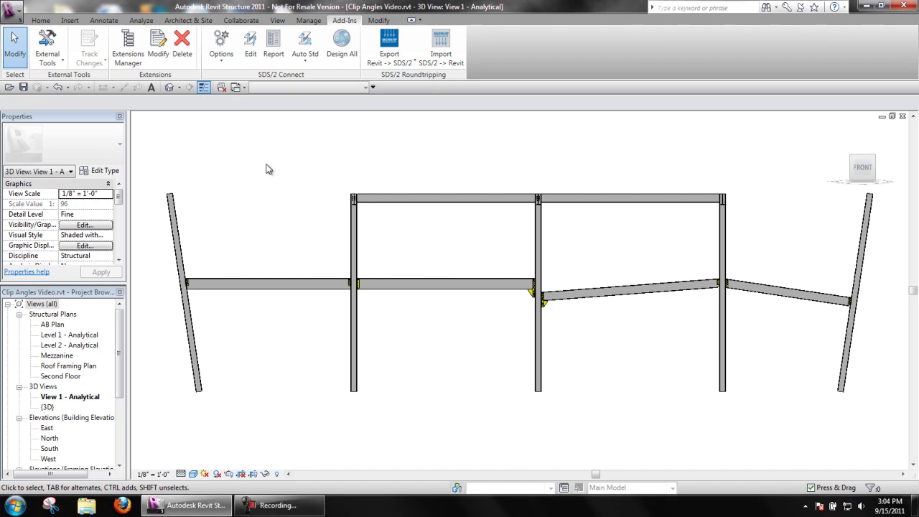
Zoom in on the left-column, middle-column and sloped-beam connections in turn, then fit the whole frame.
key("z")
key("r")
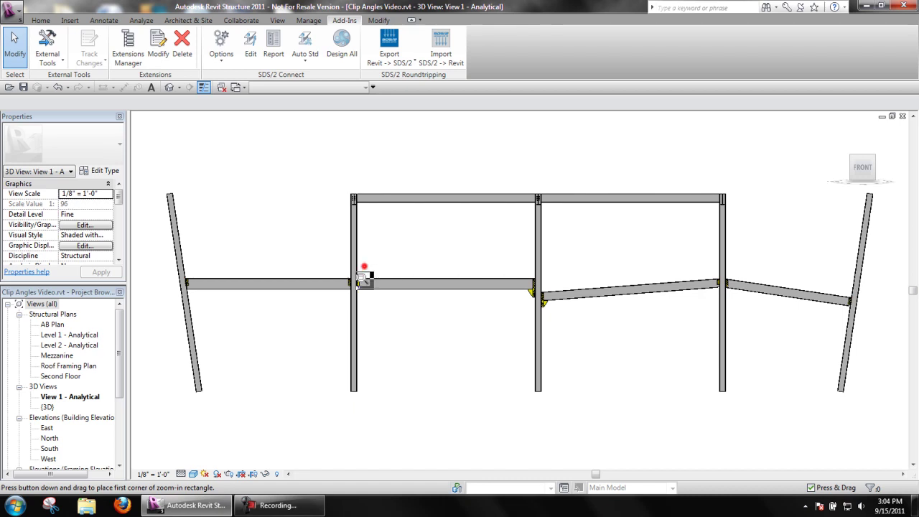
left_click_drag(364, 270, 334, 306)
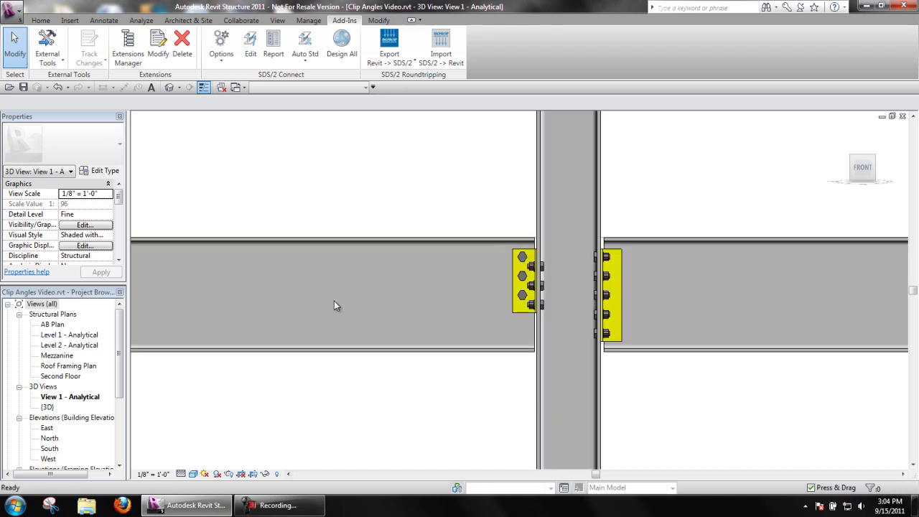
key("z")
key("s")
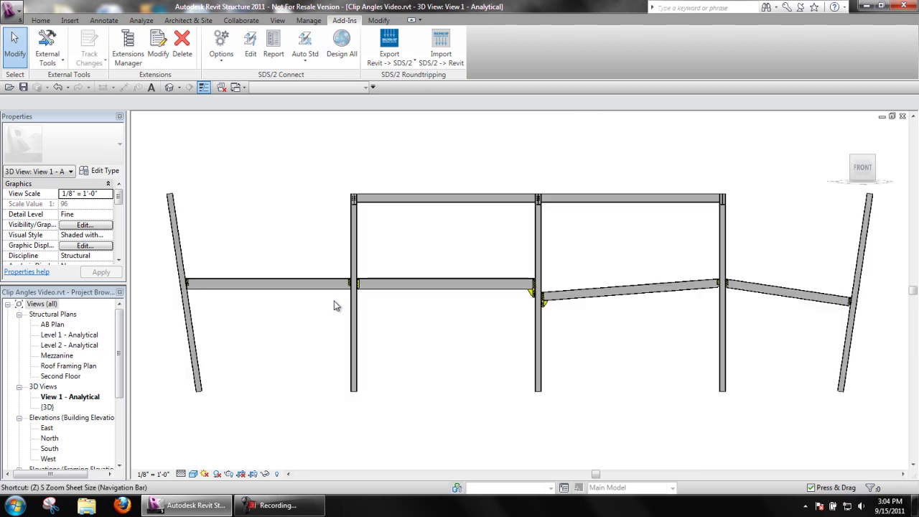
key("z")
key("r")
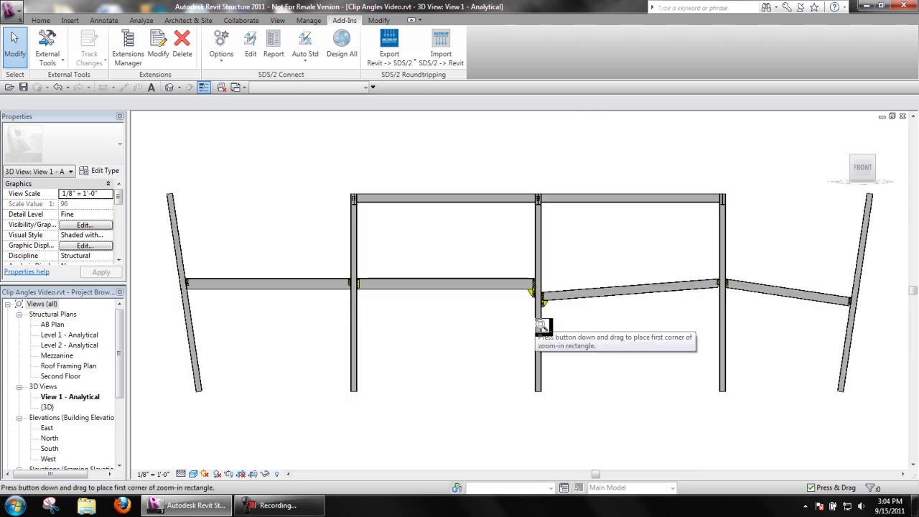
left_click_drag(564, 269, 505, 312)
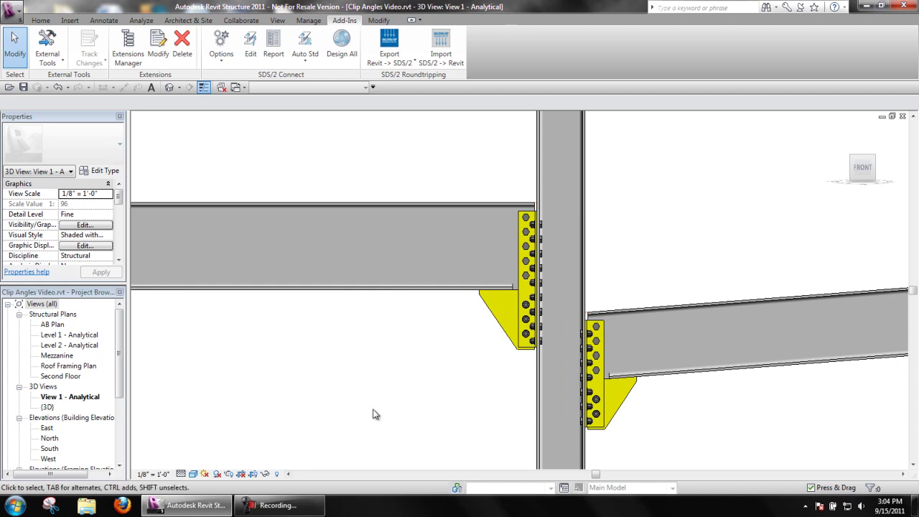
key("z")
key("s")
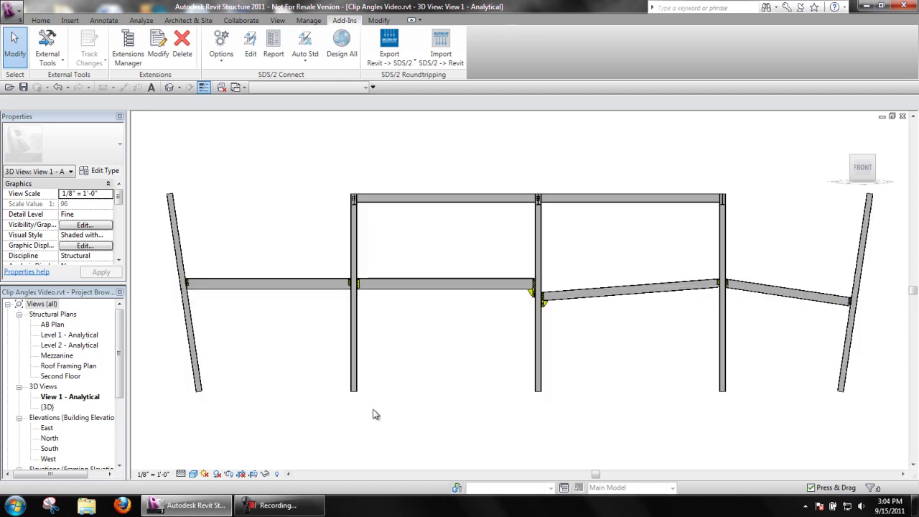
key("z")
key("r")
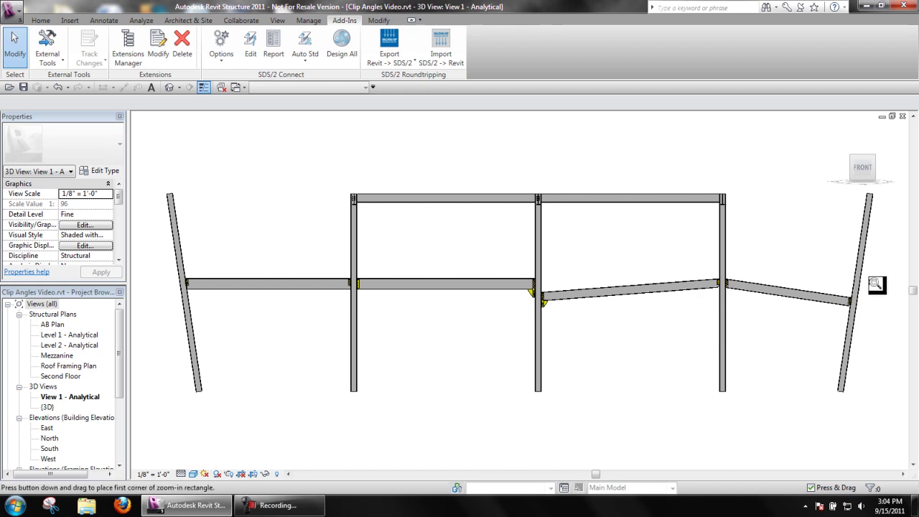
left_click_drag(868, 276, 714, 307)
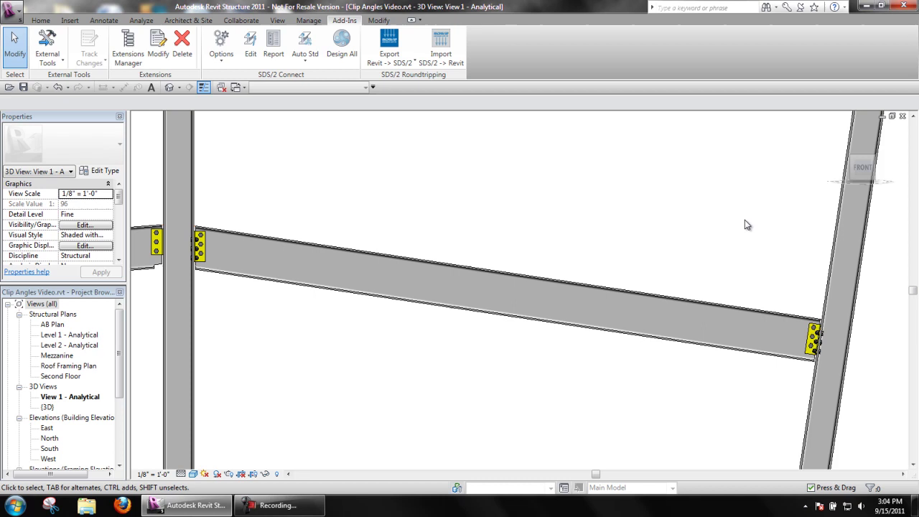
key("z")
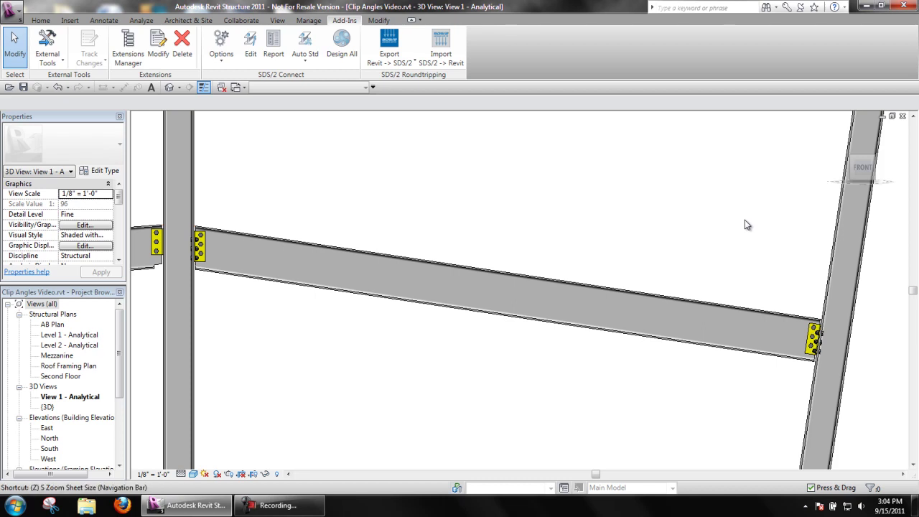
key("f")
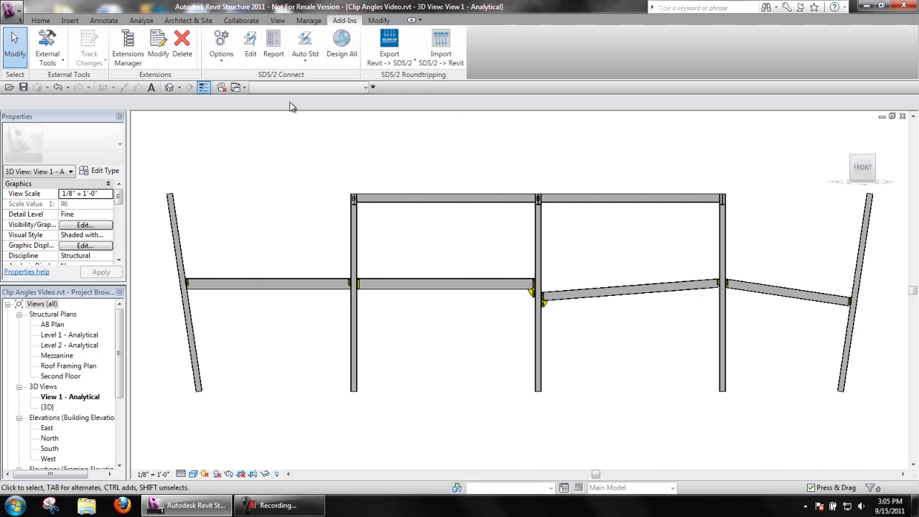
Check the SDS/2 Connect options, keeping usa_mtrl as the material file, and close them unchanged.
left_click(221, 43)
left_click(232, 80)
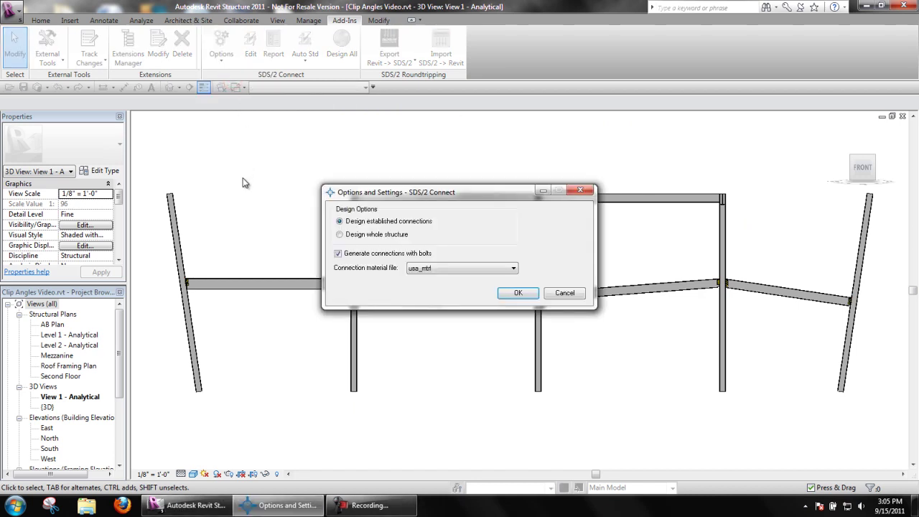
left_click(513, 268)
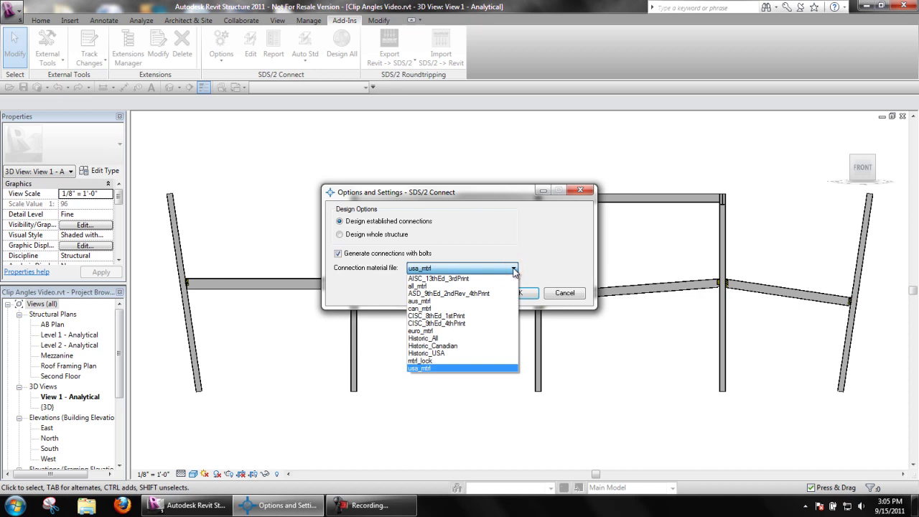
left_click(514, 269)
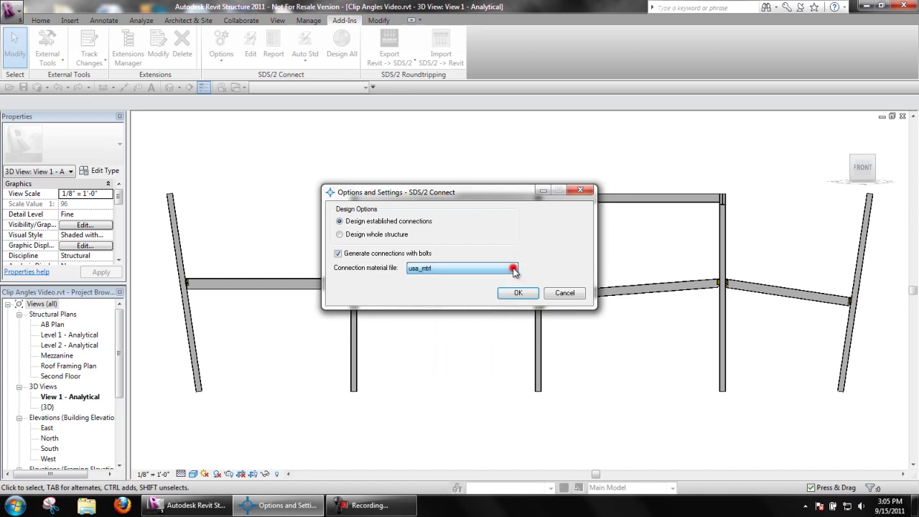
left_click(565, 294)
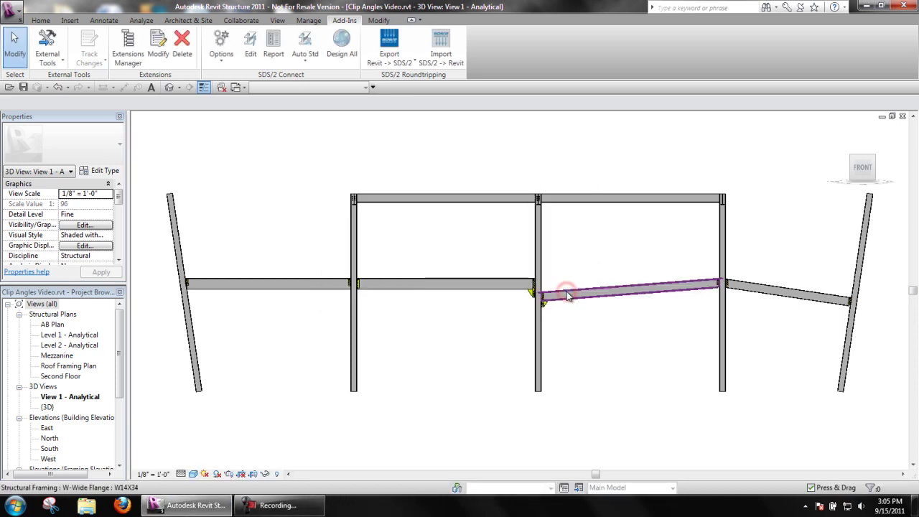
Set Number of Rows to 4 for nominal depth 18 in the Schedule of Minimums and apply.
left_click(222, 63)
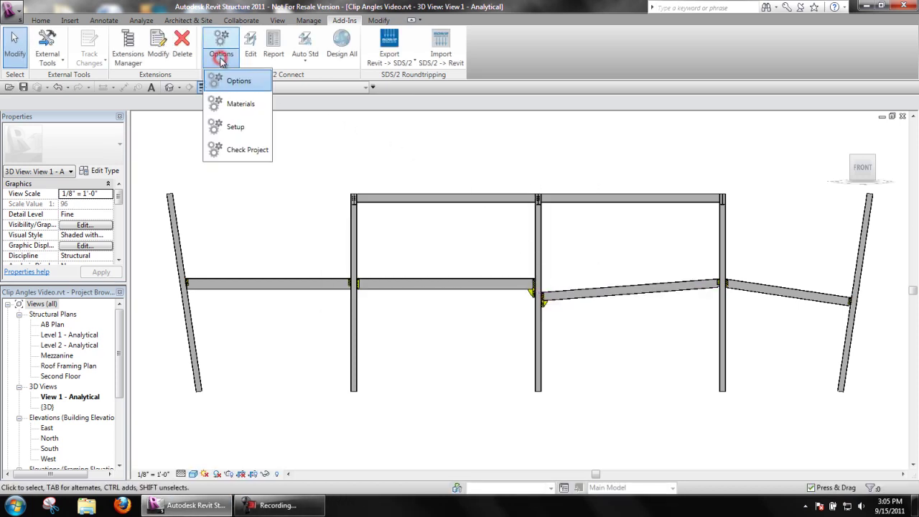
left_click(224, 125)
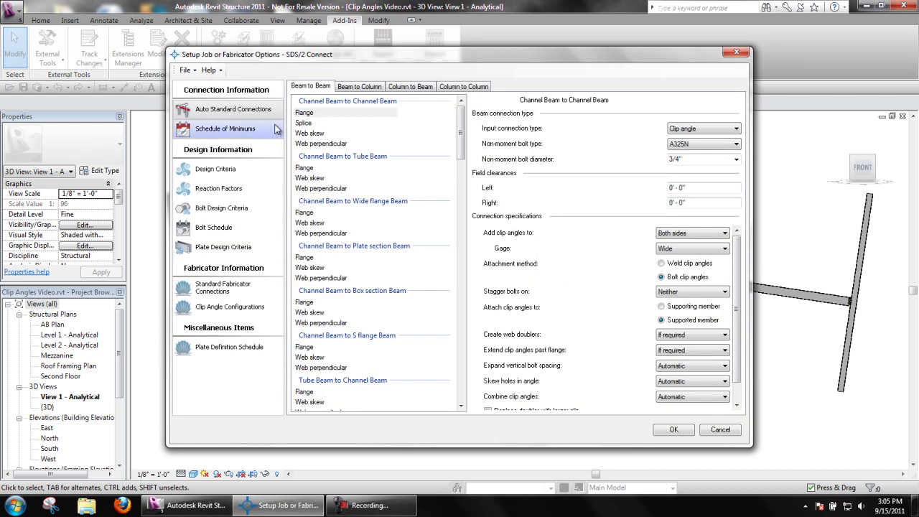
left_click(265, 136)
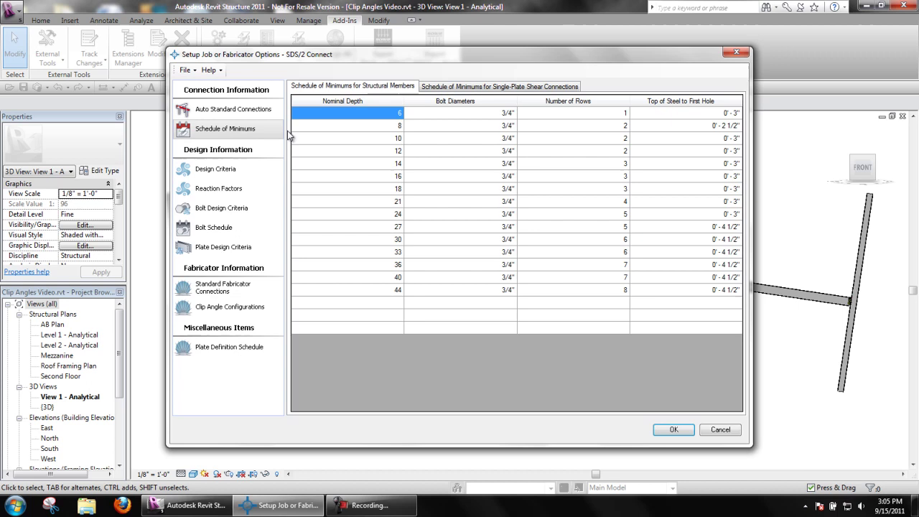
left_click(612, 190)
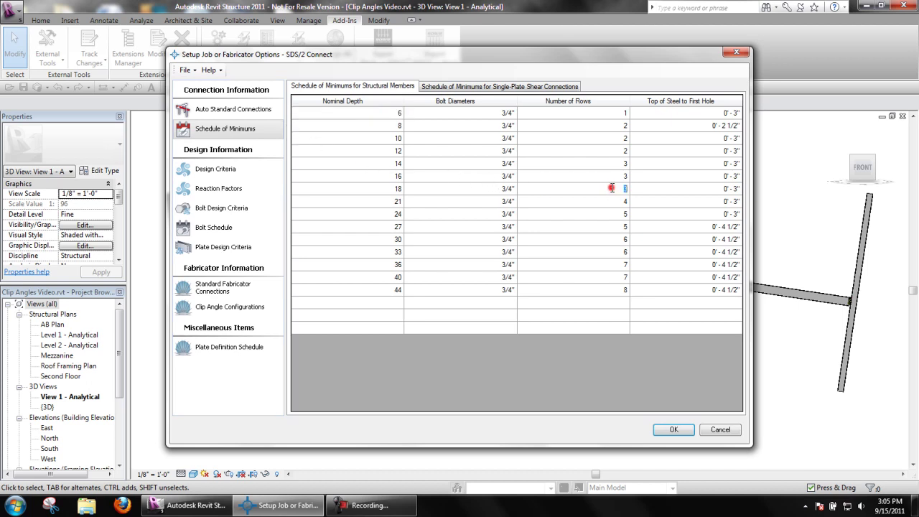
left_click(613, 191)
type("4")
key("Tab")
left_click(674, 429)
scroll(359, 318, "up", 10)
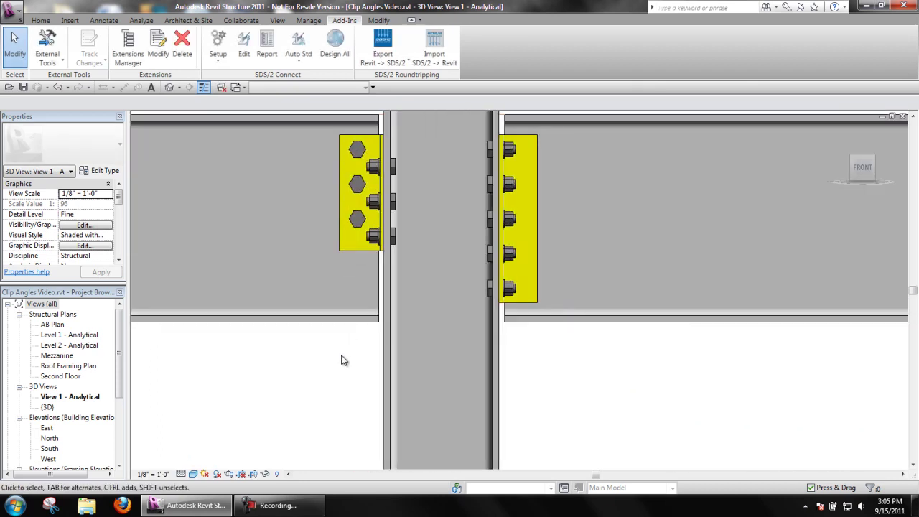
Regenerate the left beam's clip angle by switching it to Plain end and back to Clip angle, then fit the frame.
scroll(342, 360, "down", 1)
middle_click_drag(342, 394, 331, 403)
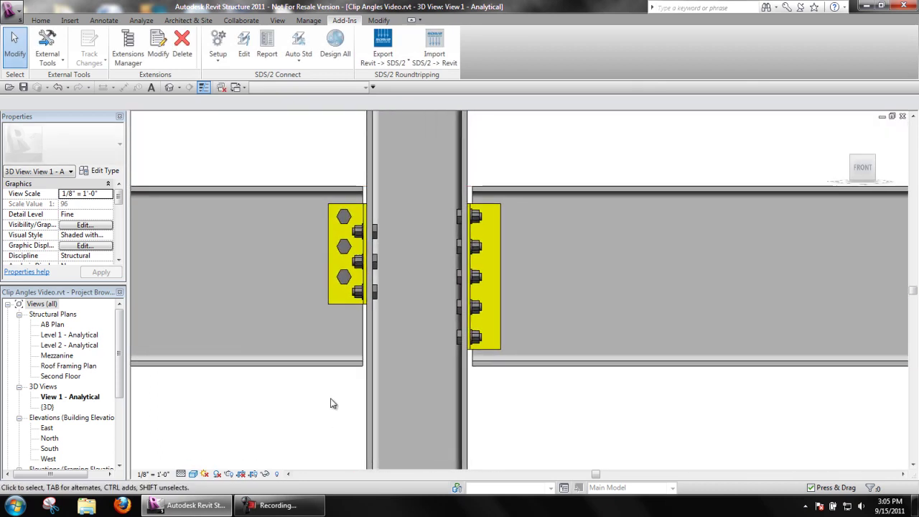
left_click(244, 44)
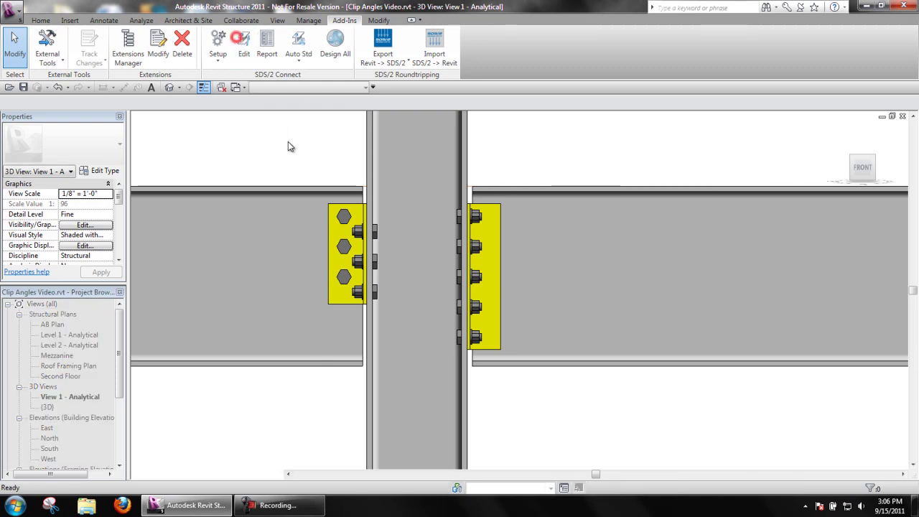
left_click(342, 215)
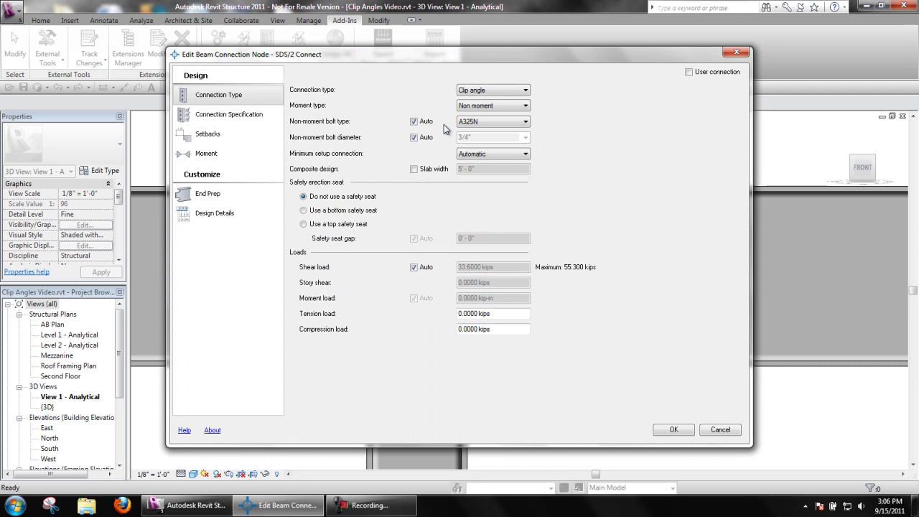
left_click(481, 92)
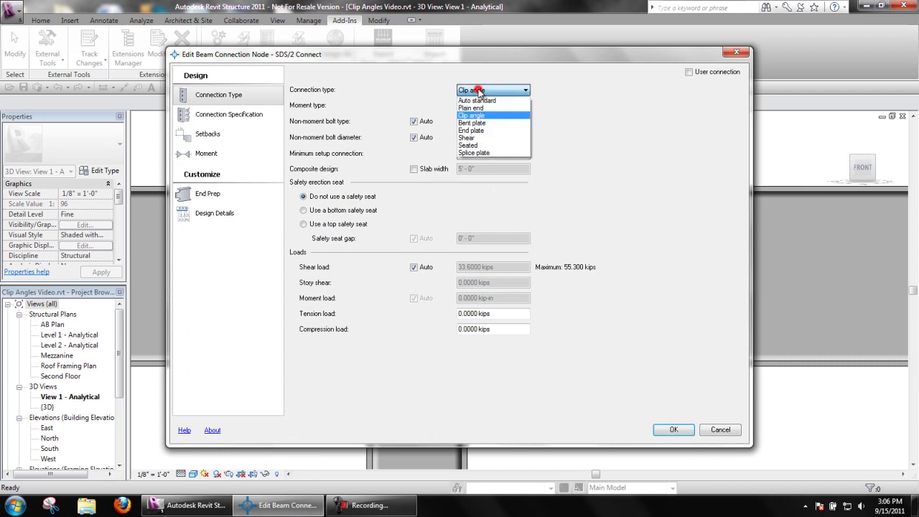
left_click(471, 108)
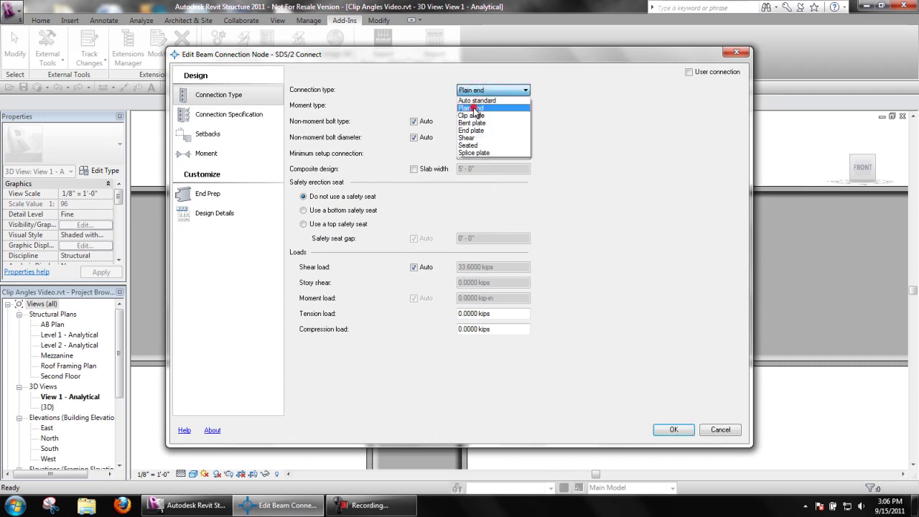
left_click(484, 89)
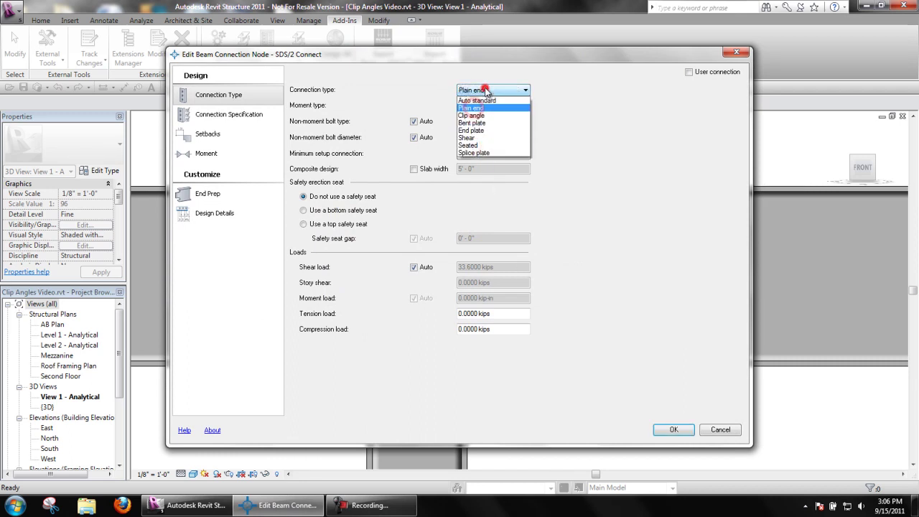
left_click(682, 430)
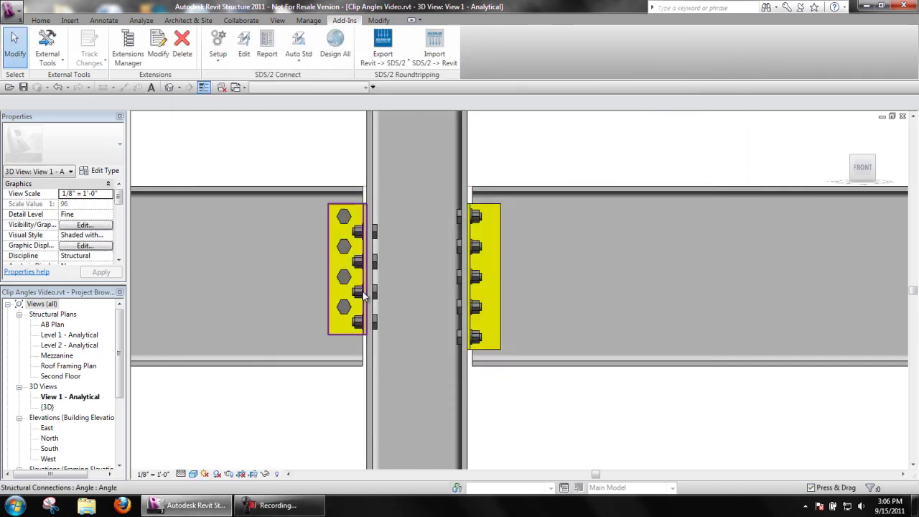
right_click(341, 407)
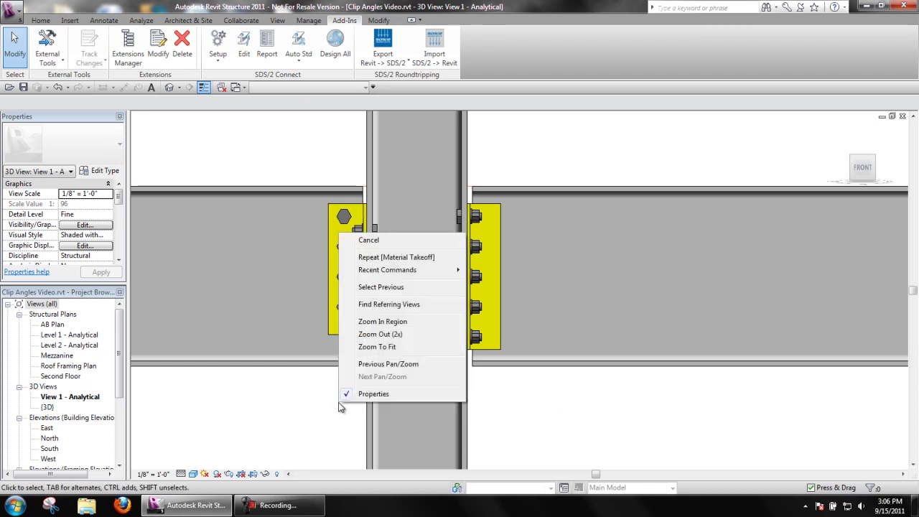
left_click(356, 350)
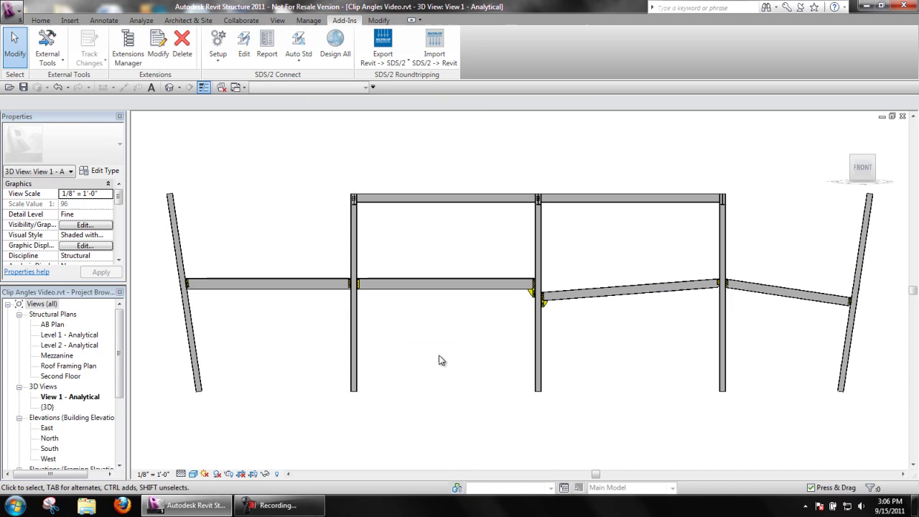
left_click(218, 45)
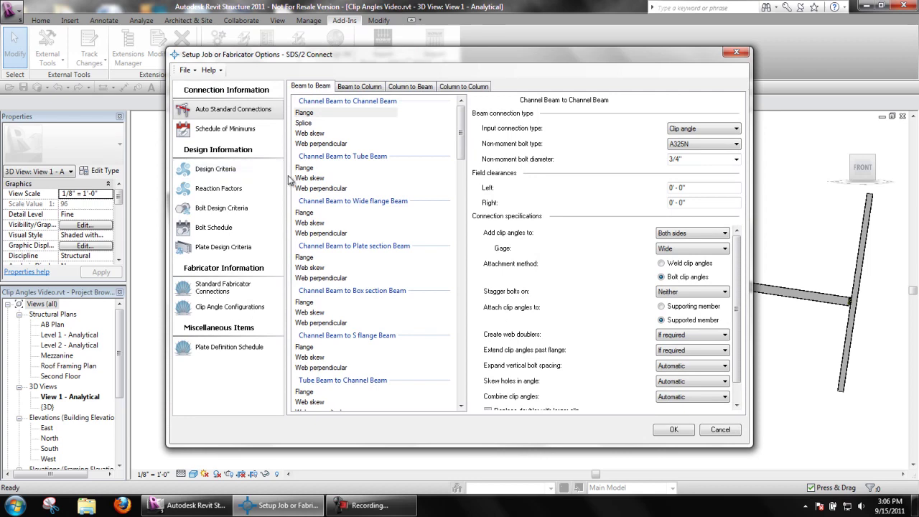
left_click(242, 169)
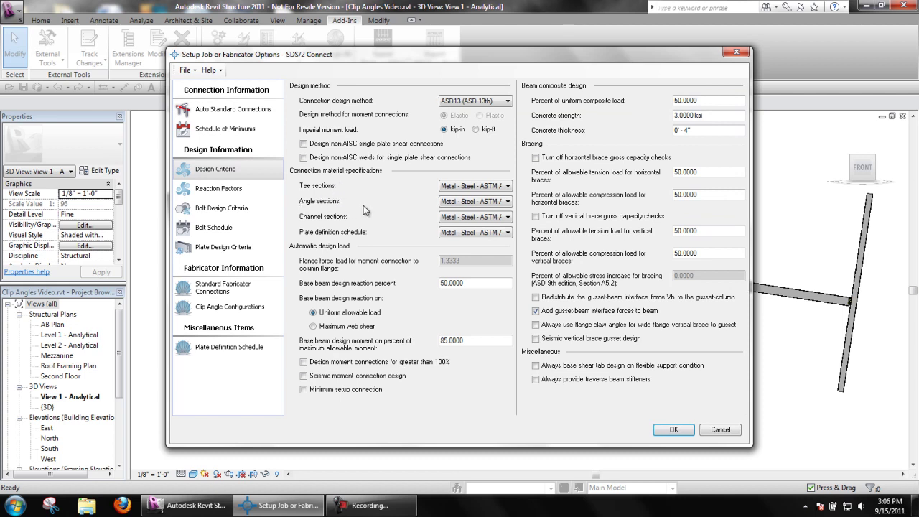
left_click(471, 203)
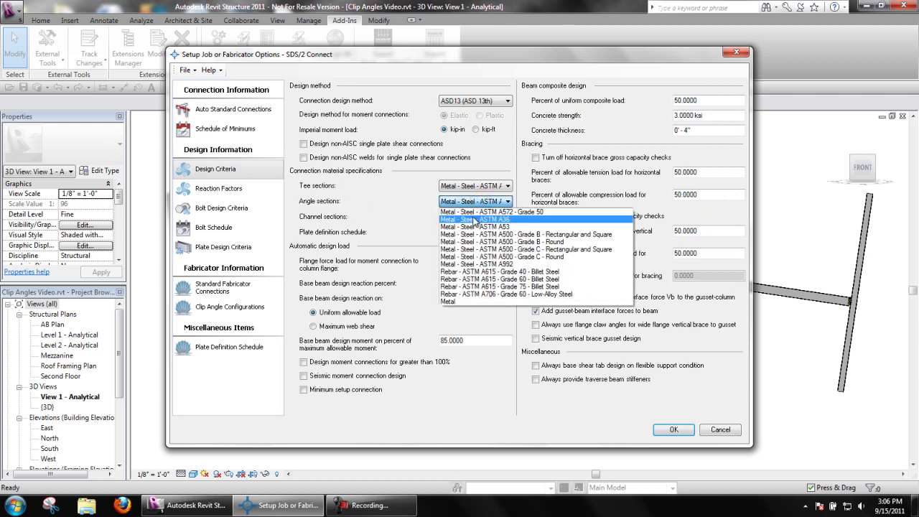
left_click(384, 203)
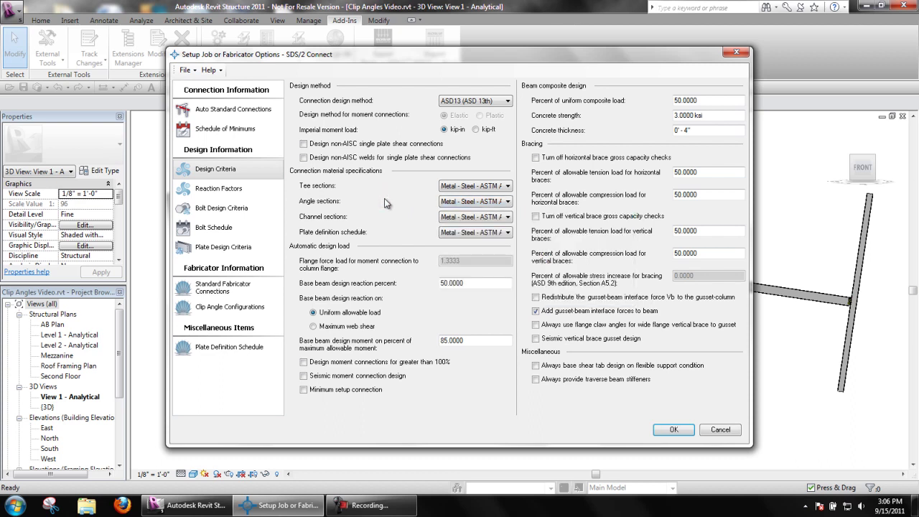
In Standard Fabricator Connections, try 6" for the heavy gage inside- and outside-holes distances.
left_click(233, 287)
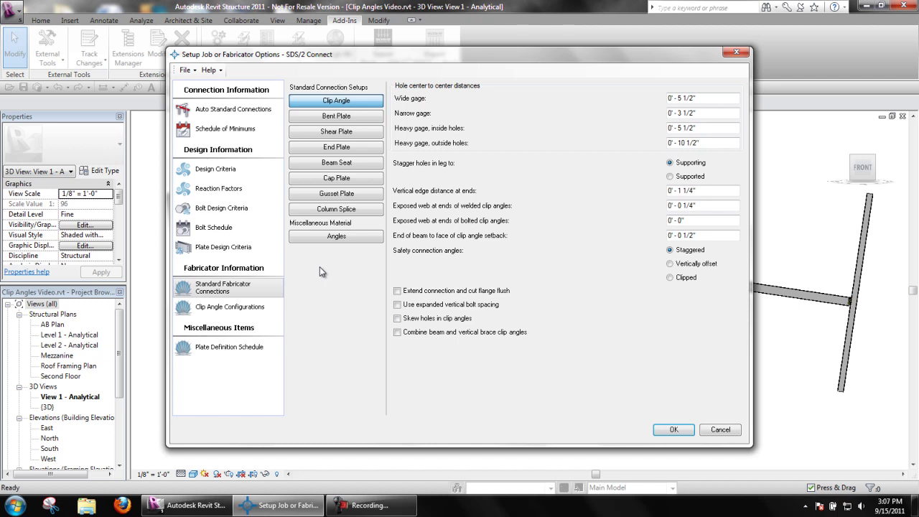
left_click(701, 127)
type("6")
key("Tab")
type("6")
key("Tab")
Restore the inside-holes heavy gage to 5 1/2" and turn on expanded vertical bolt spacing.
left_click(702, 127)
type("5.5")
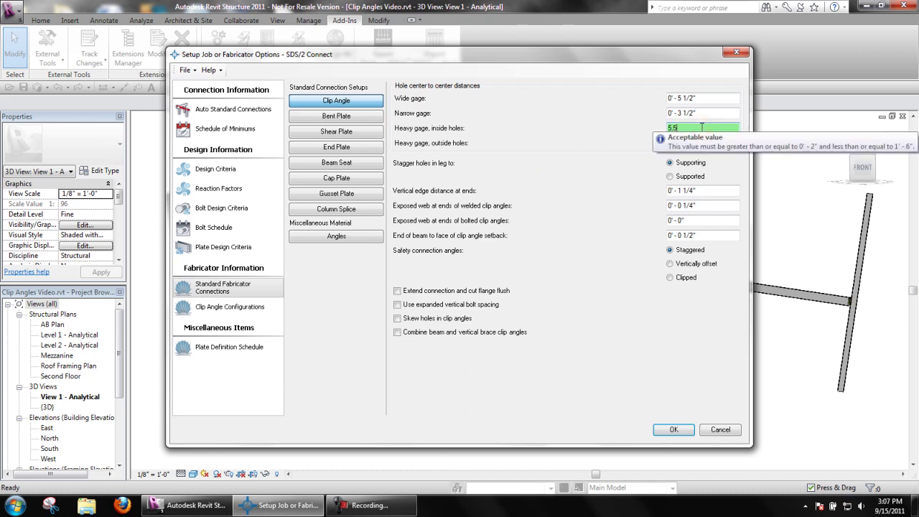
key("Tab")
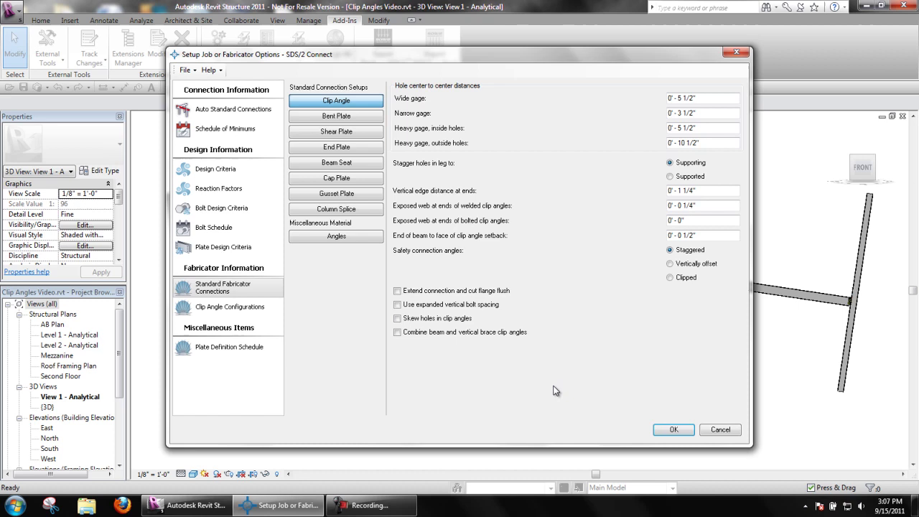
left_click(435, 307)
Save the fabricator setup and zoom in on a column–beam joint's clip angles.
left_click(674, 430)
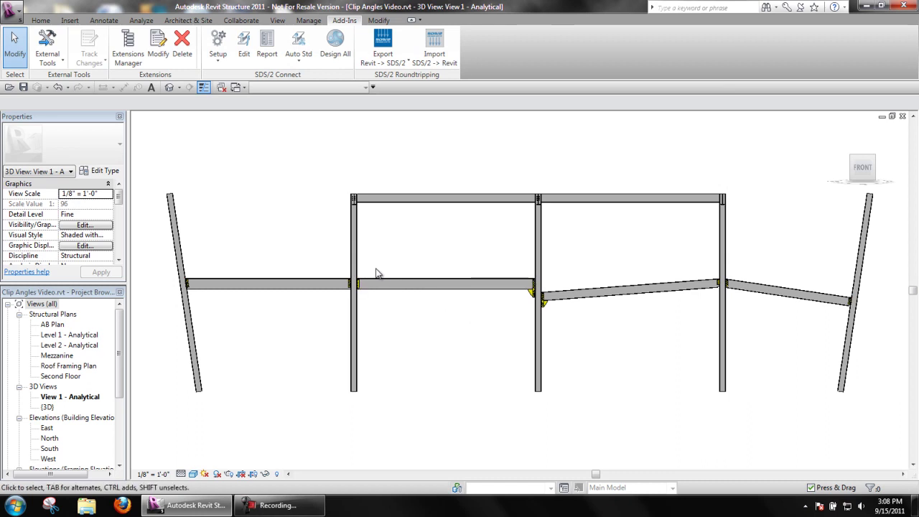
key("z")
key("r")
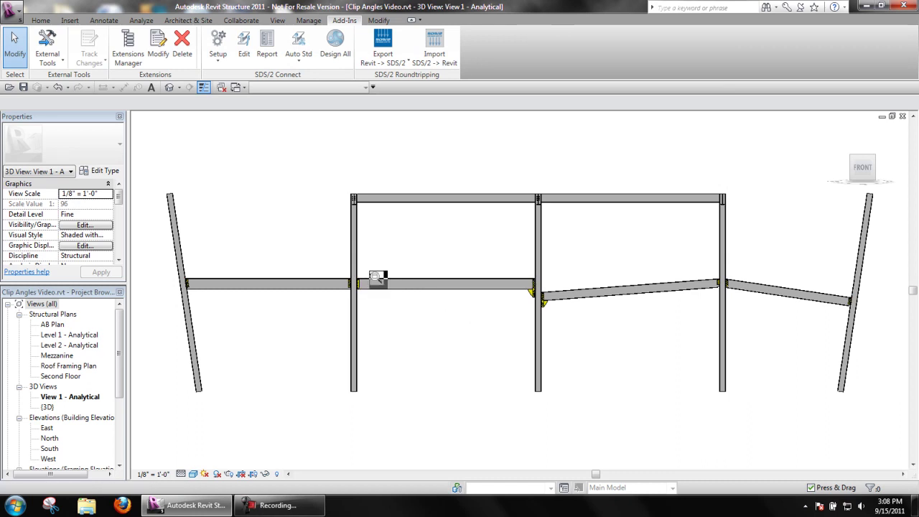
left_click_drag(373, 270, 339, 296)
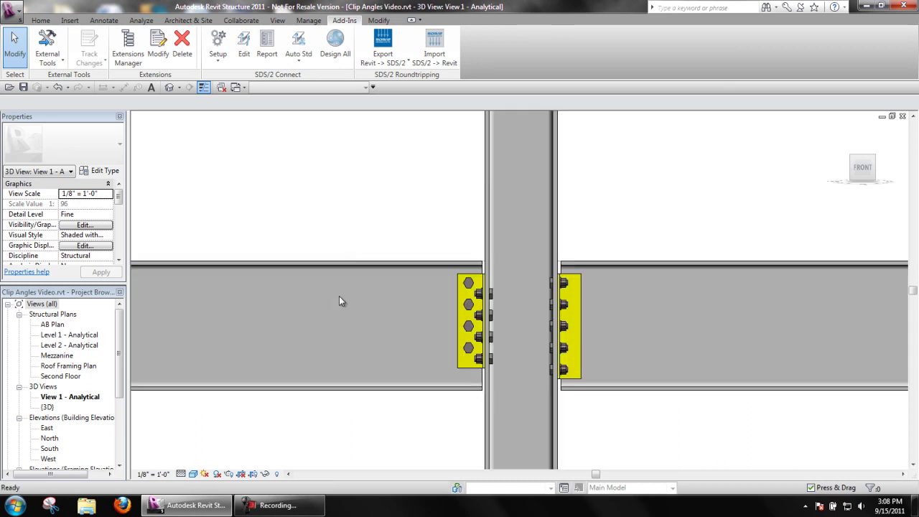
Redesign the right-hand clip angle connection with a 10 kips tension load, then fit the whole frame.
left_click(239, 61)
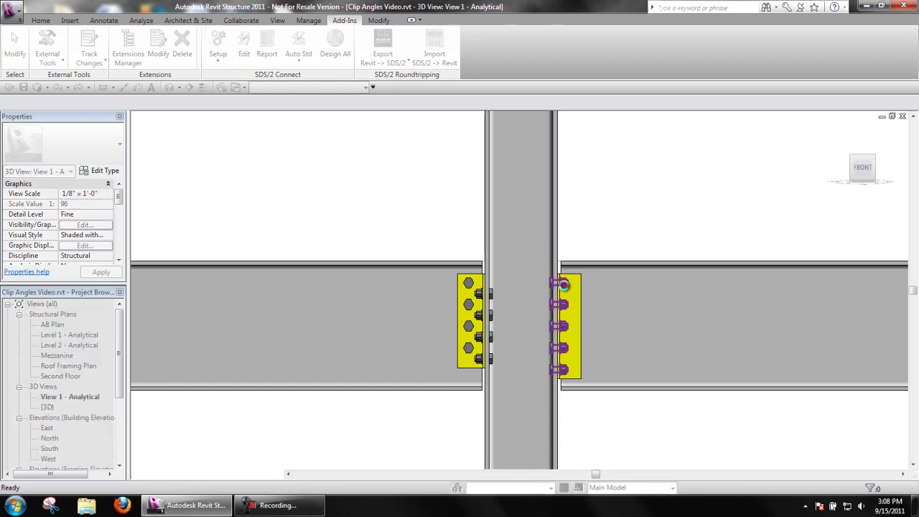
left_click(564, 285)
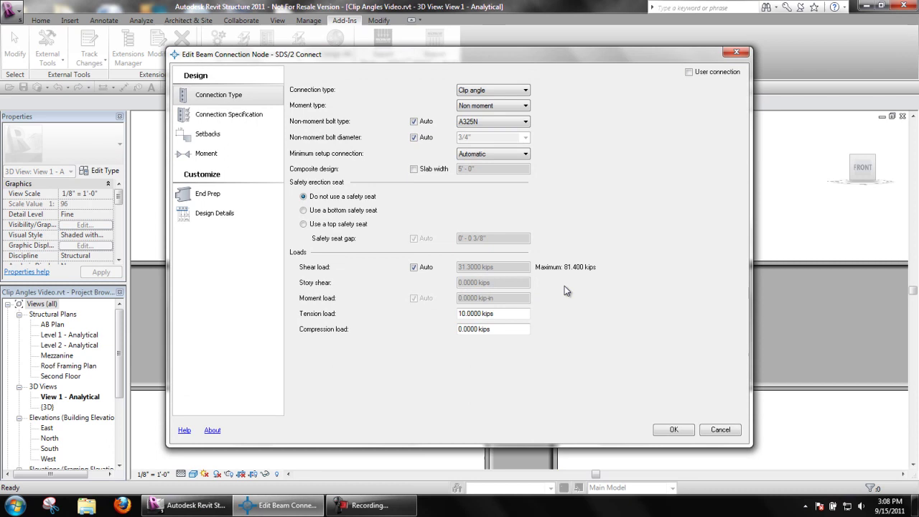
left_click(503, 314)
key("Tab")
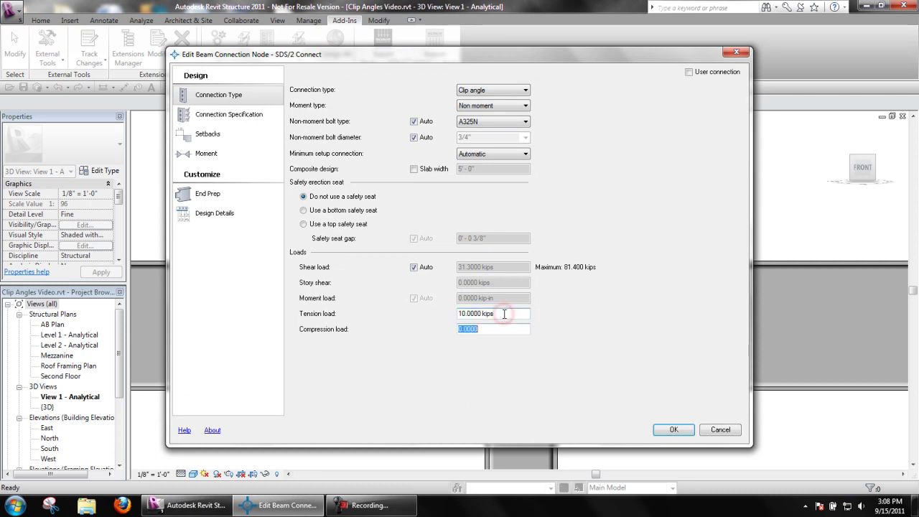
left_click(671, 428)
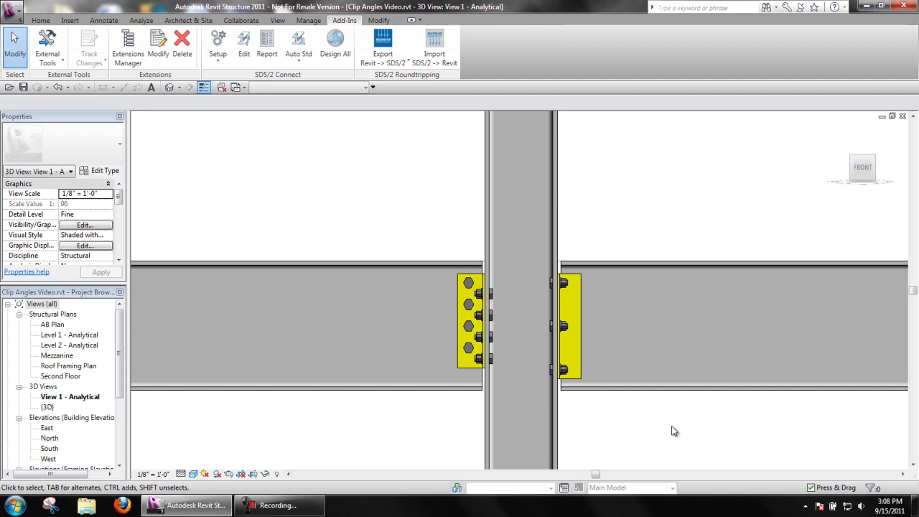
key("z")
key("f")
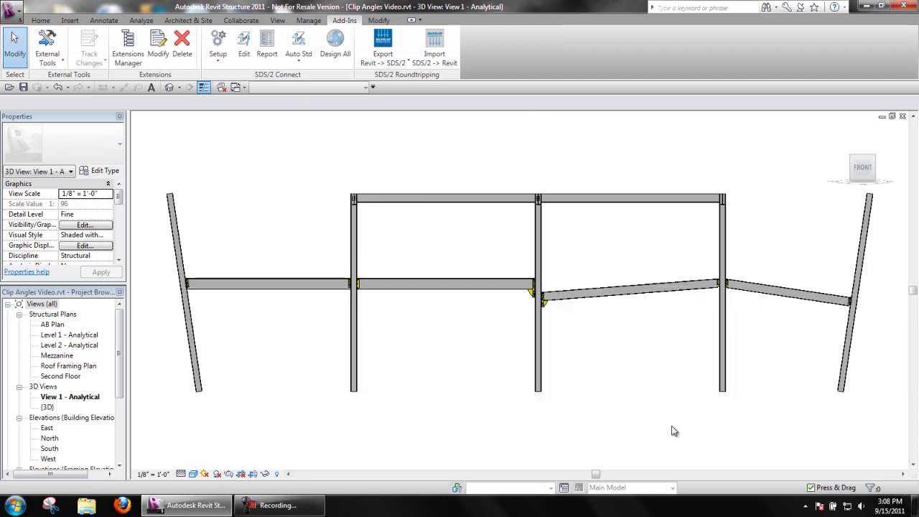
Show the standard fabricator's miscellaneous angle sections list, L3x3x1/4 through L6x4x7/8.
left_click(214, 44)
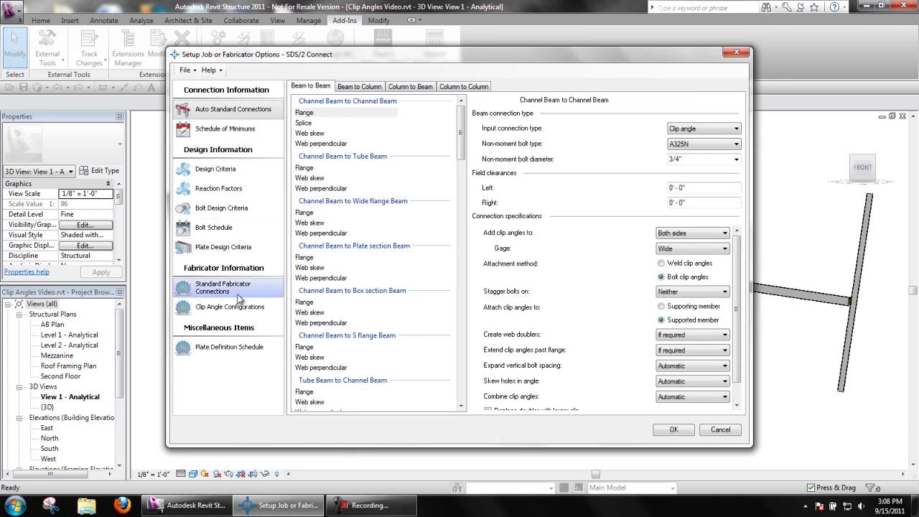
left_click(236, 293)
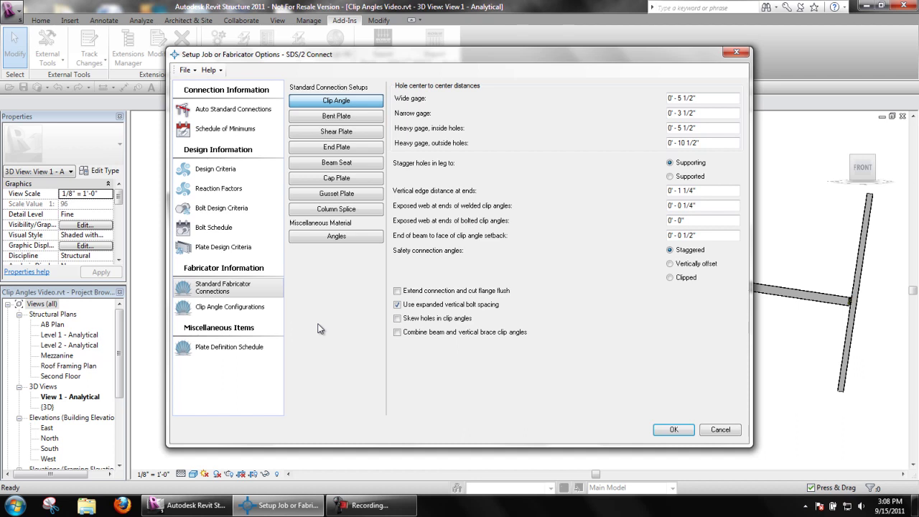
left_click(342, 237)
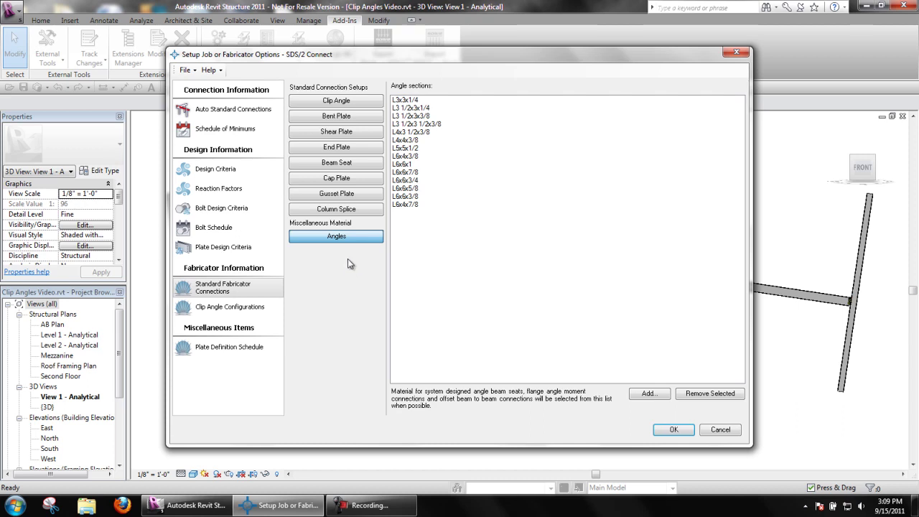
Select several listed angle sections from L3x3x1/4 to L6x6x5/8, then clear the selection.
left_click(406, 100)
left_click(410, 133, "shift")
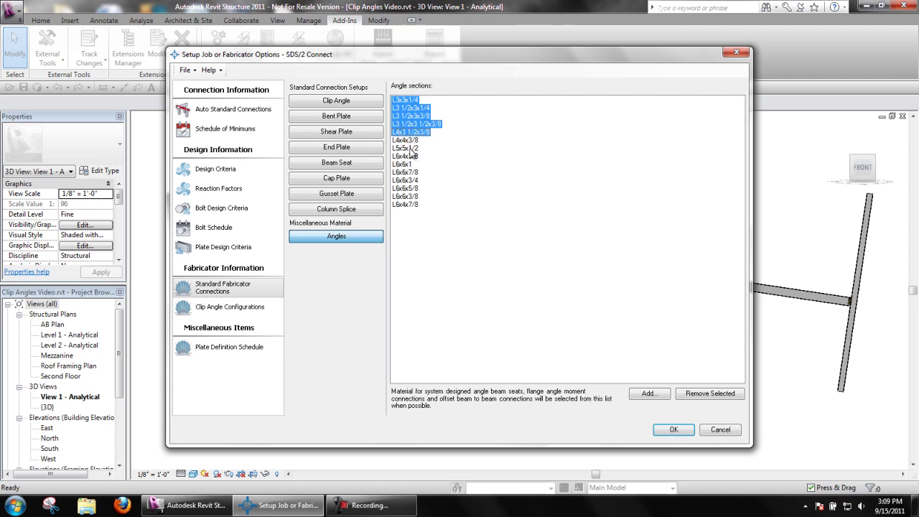
left_click(406, 148, "ctrl")
left_click(404, 164, "ctrl")
left_click(407, 188, "ctrl")
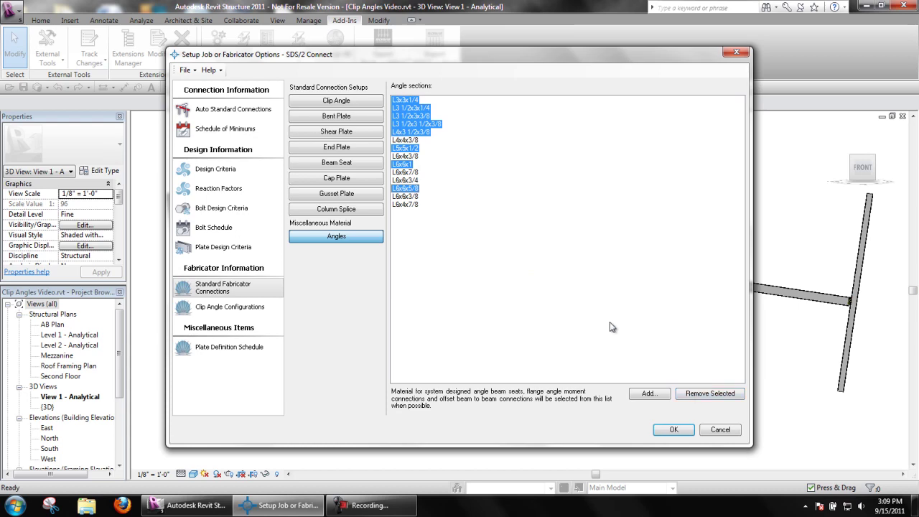
left_click(696, 398)
Add L6x6x1, L6x6x7/8, L6x6x3/4, L6x6x1/2 and L6x6x3/8 from the material catalogue to the angle sections.
left_click(650, 393)
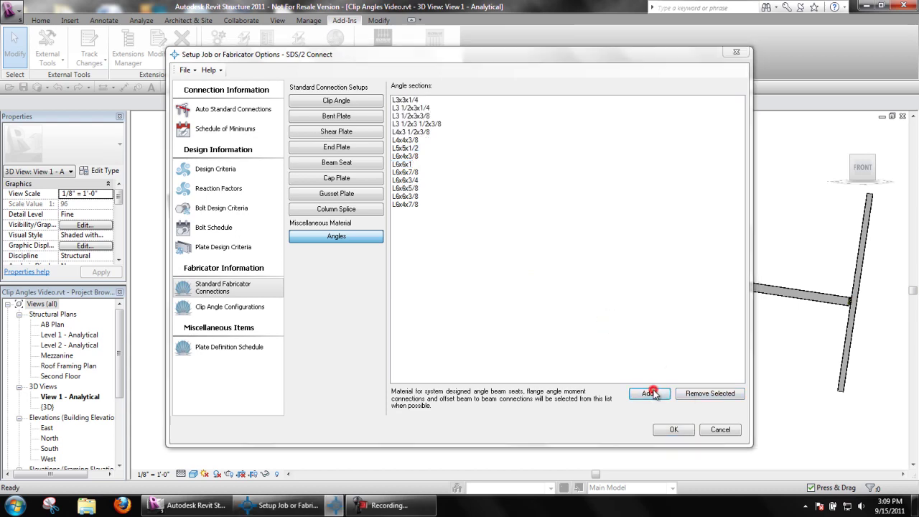
left_click(427, 226)
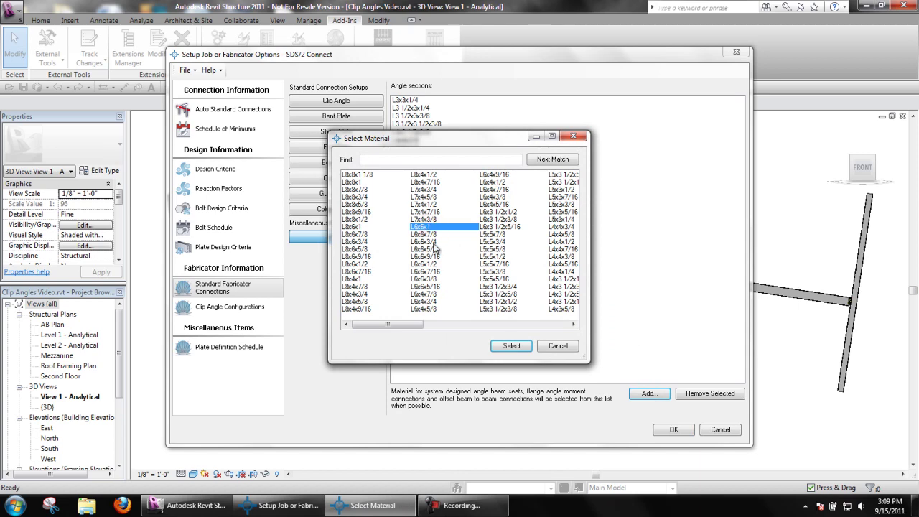
left_click(428, 241, "shift")
left_click(429, 264, "ctrl")
left_click(431, 278, "ctrl")
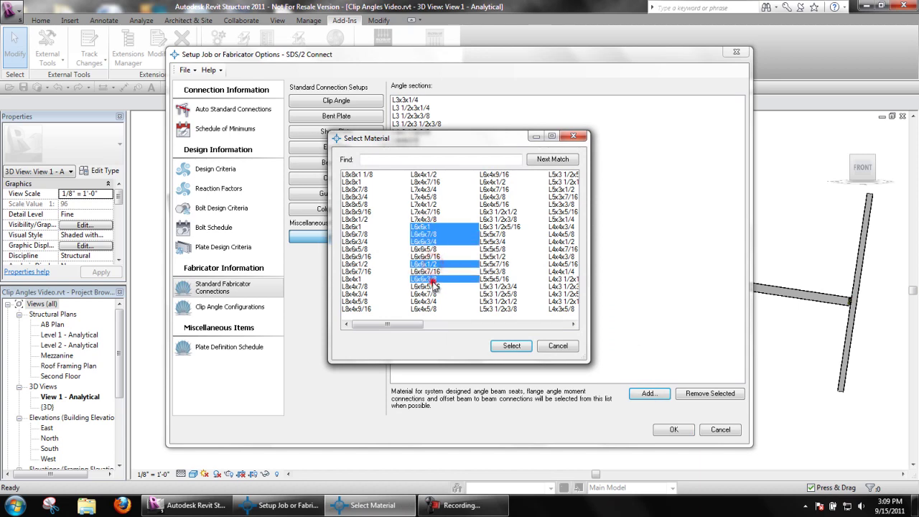
left_click(510, 346)
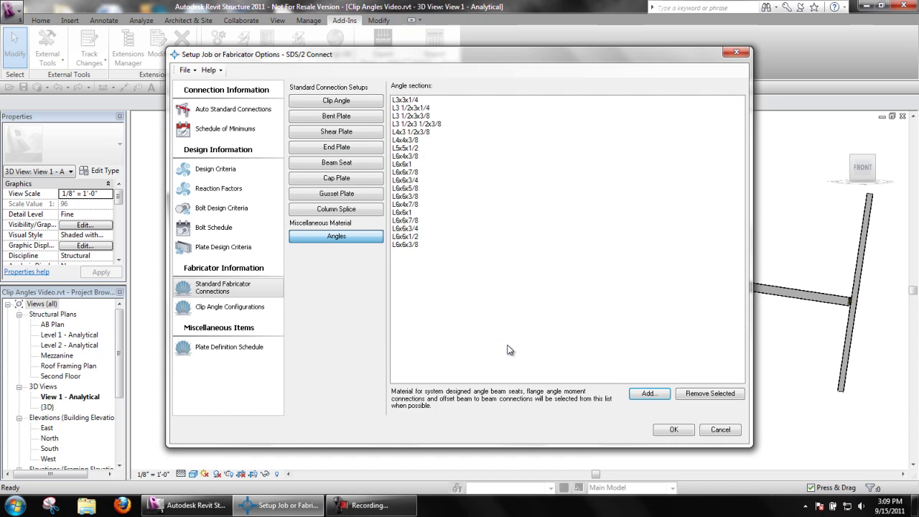
left_click(255, 308)
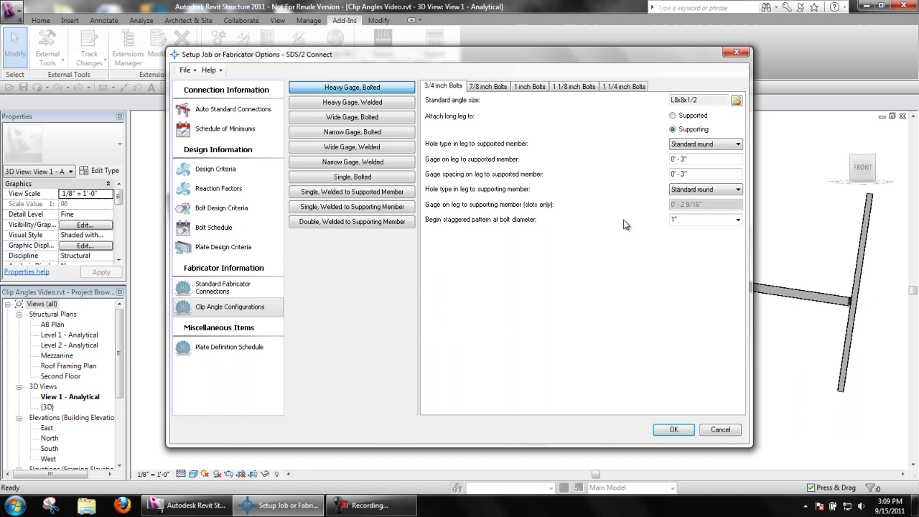
Try short-slotted supporting-leg holes with a 2 1/2" gage, then revert to standard round holes.
left_click(715, 191)
left_click(685, 207)
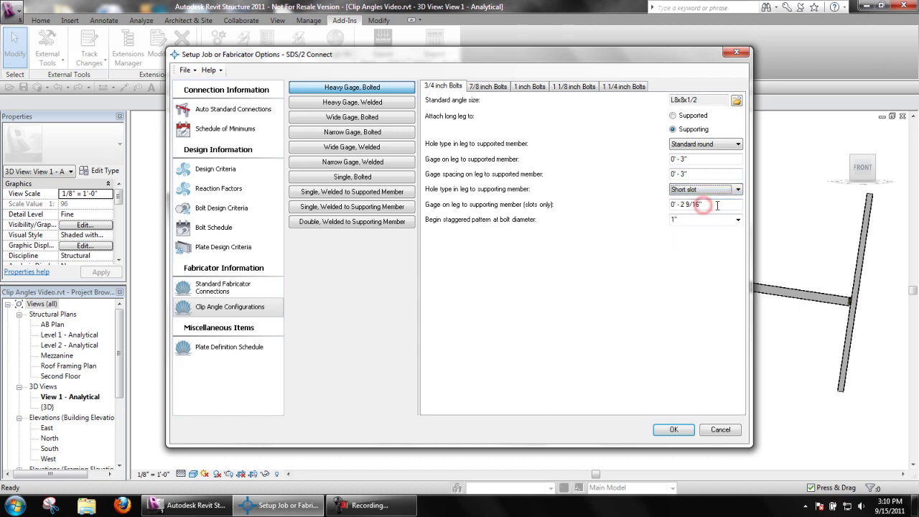
double_click(716, 204)
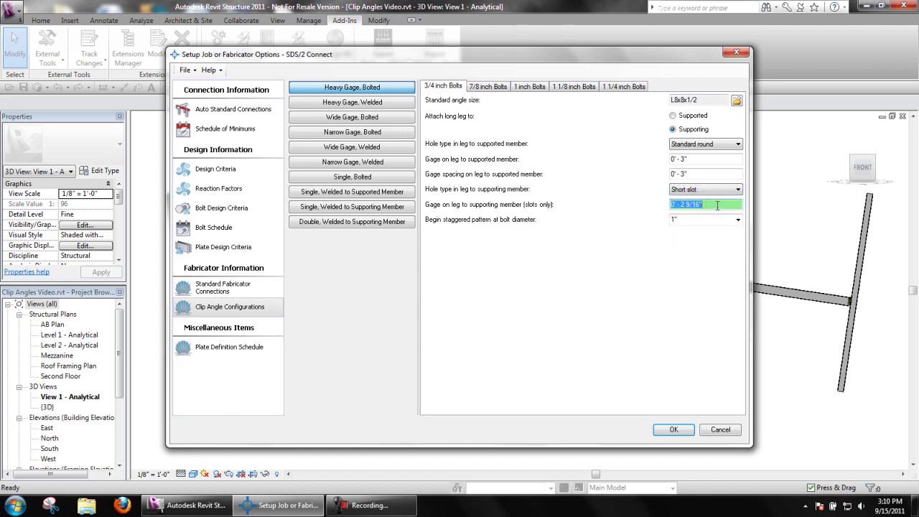
type("2 1/2")
key("shift+Tab")
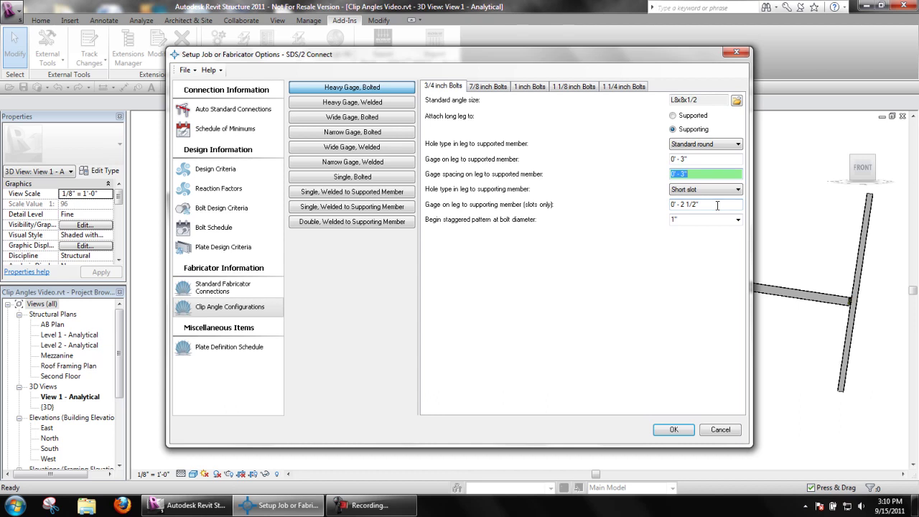
left_click(700, 206)
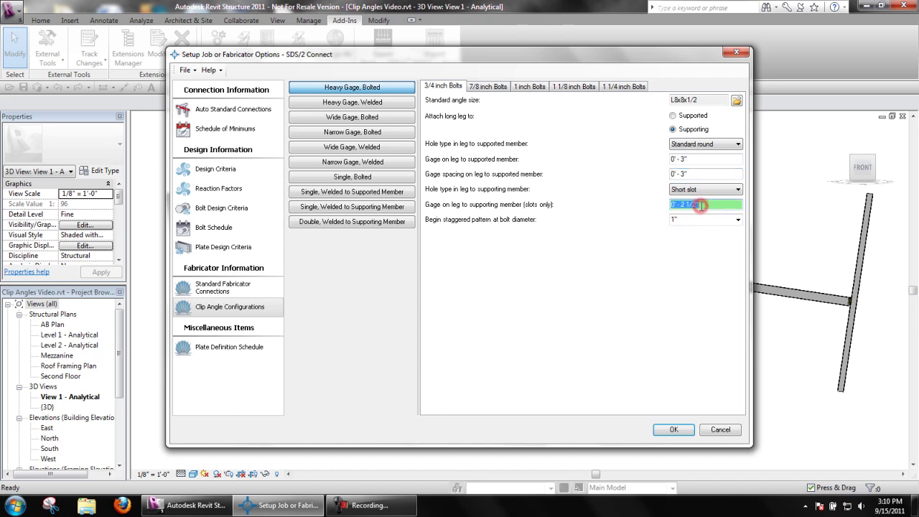
left_click(708, 194)
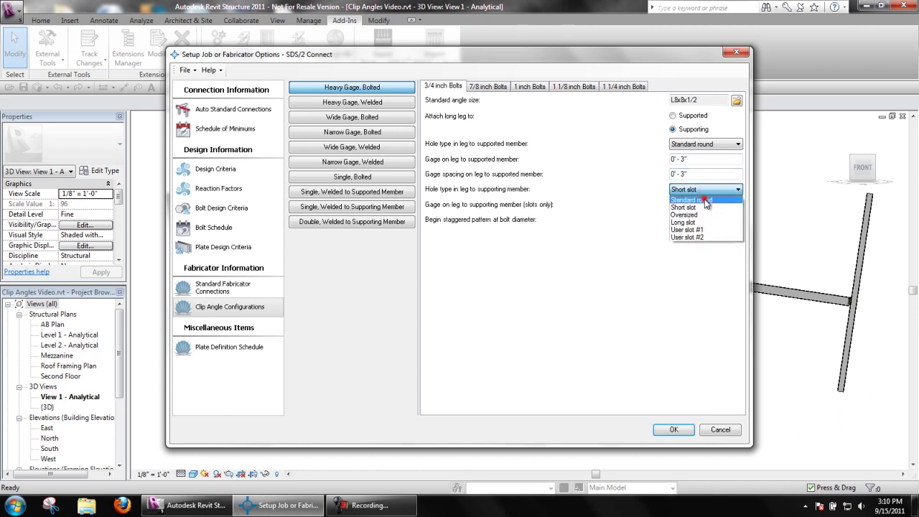
left_click(703, 200)
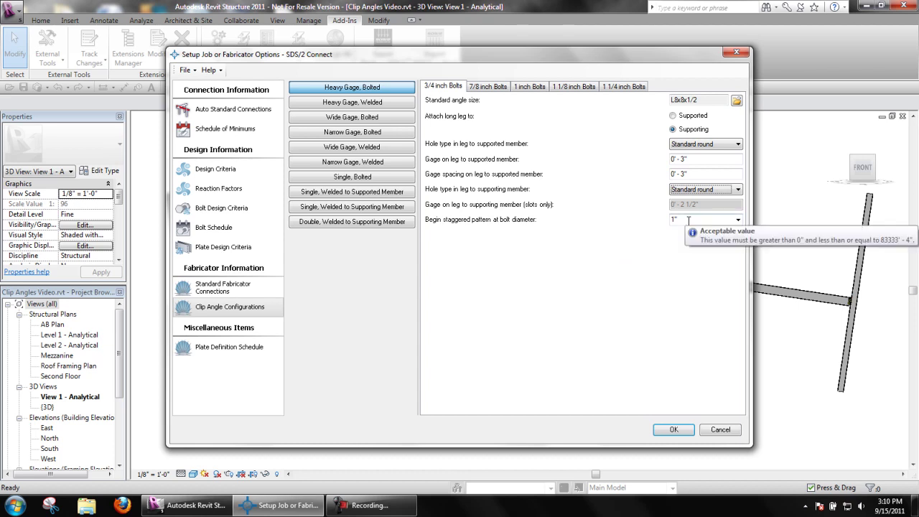
Set the staggered bolt pattern to begin at 1" diameter for Wide Gage and Narrow Gage bolted clip angles.
left_click(375, 120)
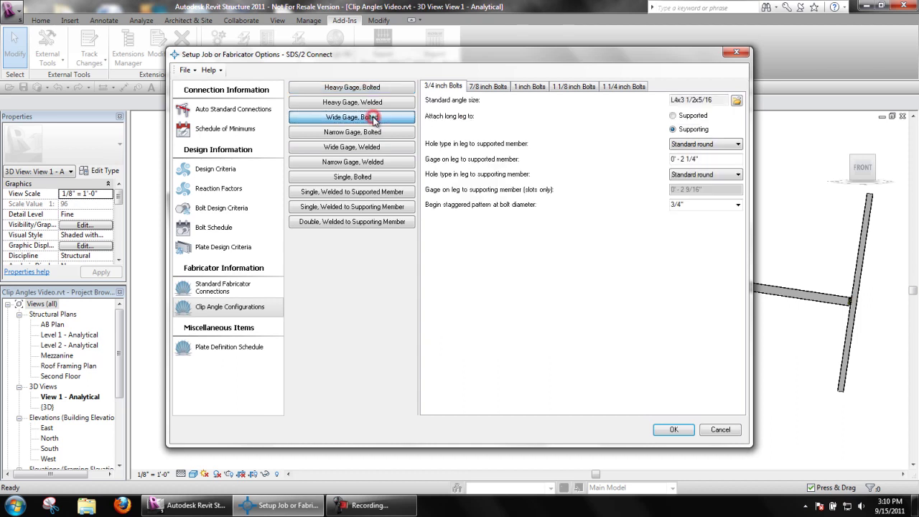
left_click(737, 205)
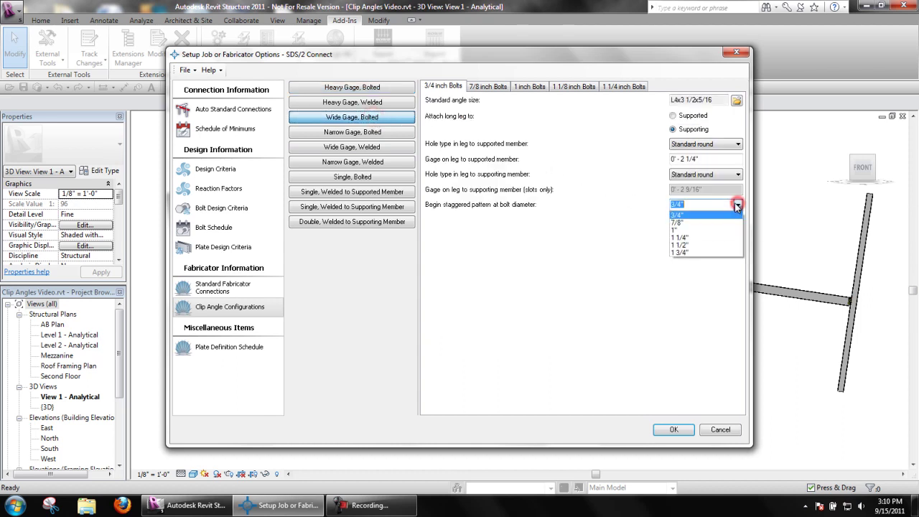
left_click(681, 230)
left_click(362, 132)
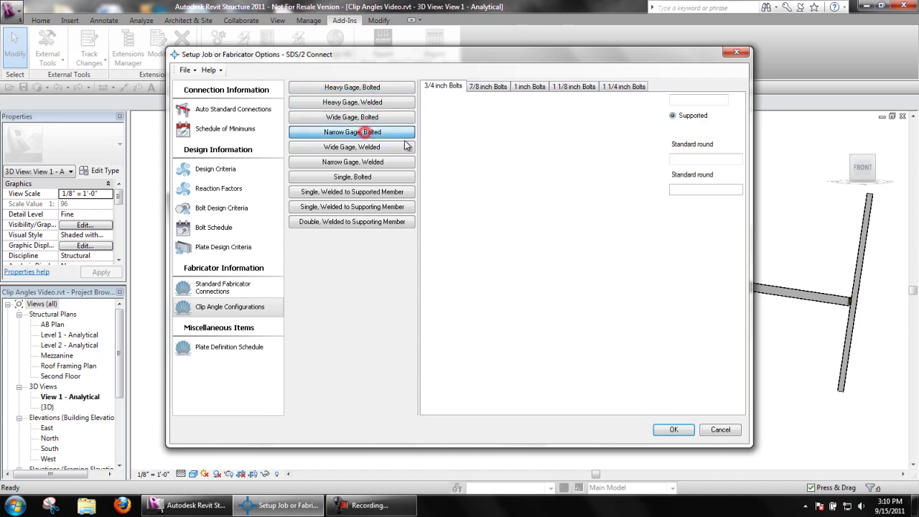
left_click(736, 204)
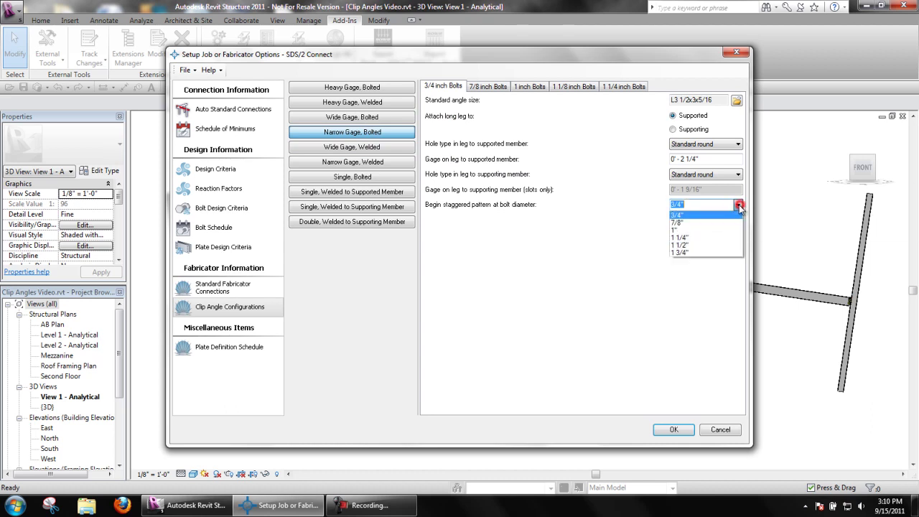
left_click(679, 228)
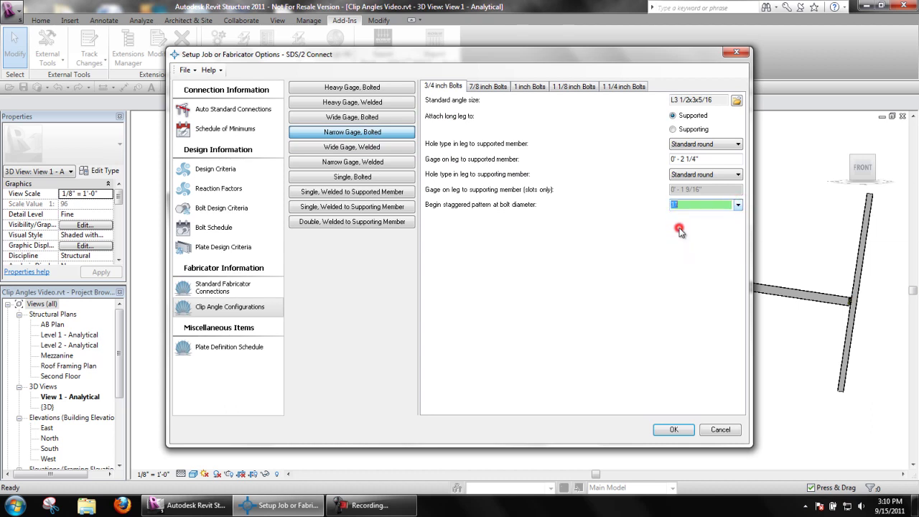
Save the setup changes and zoom in toward the left beam joint.
left_click(670, 429)
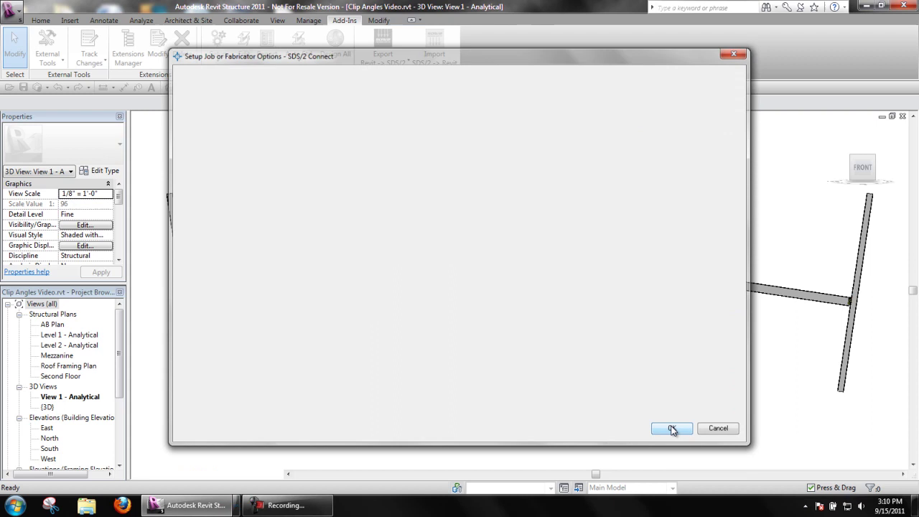
scroll(353, 287, "up", 8)
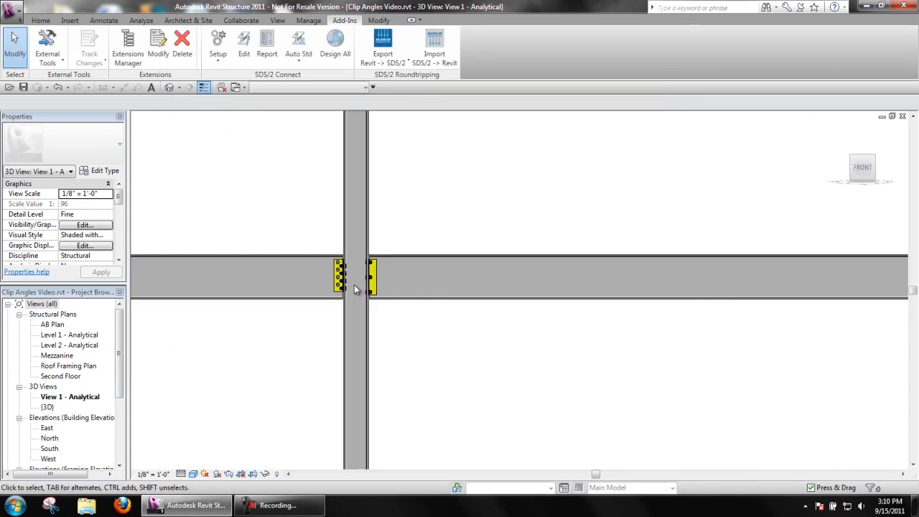
scroll(354, 285, "up", 1)
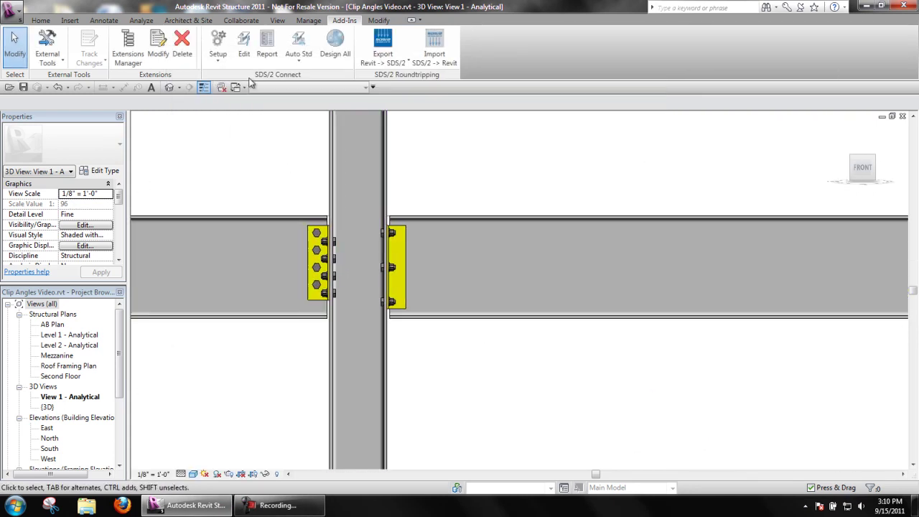
Switch the left clip angle connection to Plain end and back to Clip angle so it regenerates.
left_click(243, 50)
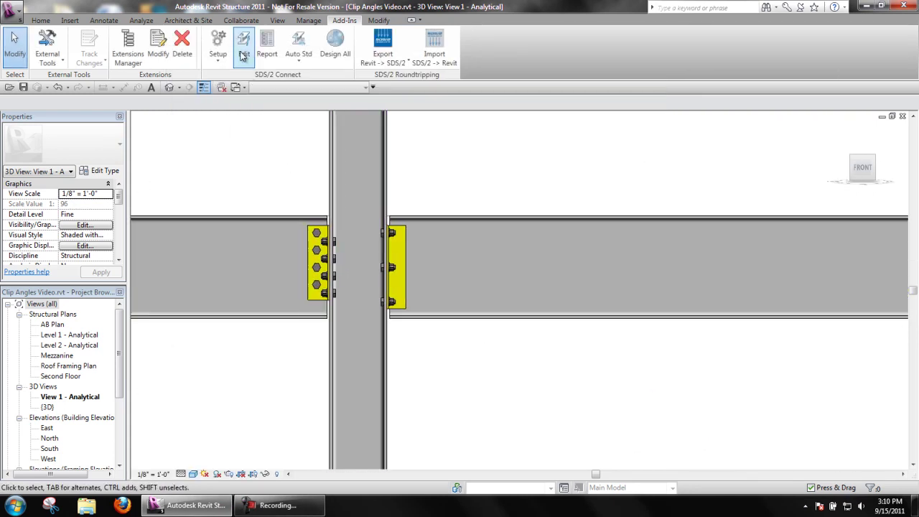
left_click(316, 228)
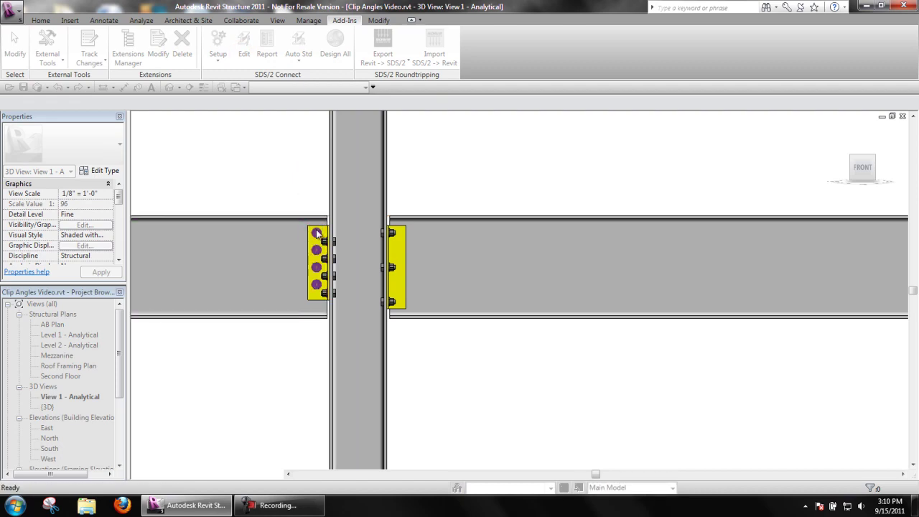
left_click(493, 89)
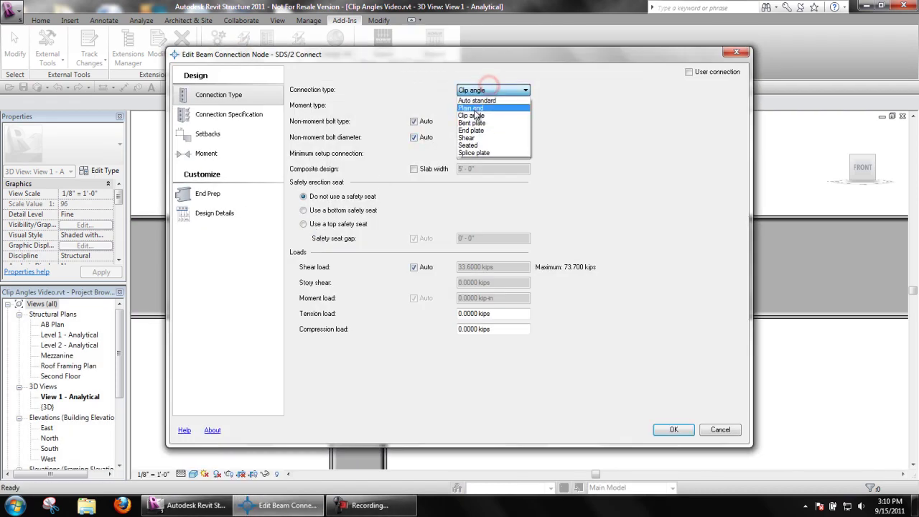
left_click(472, 107)
left_click(479, 89)
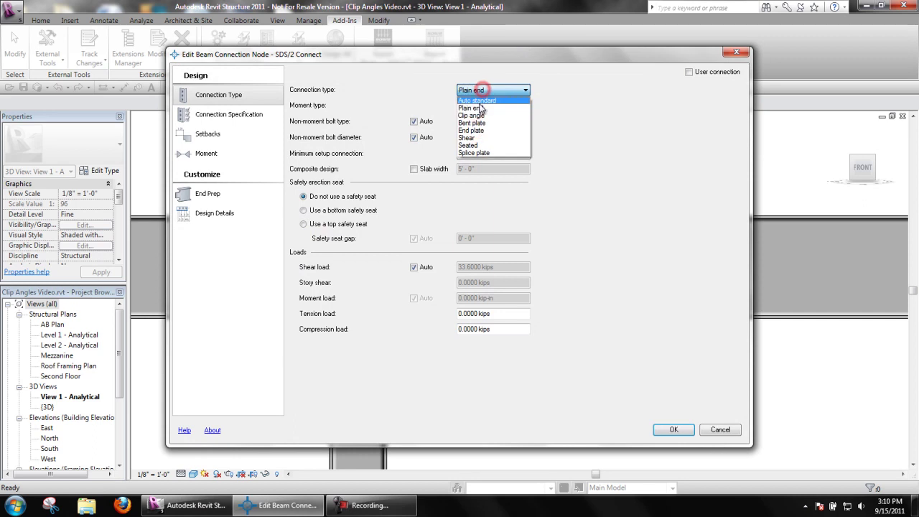
left_click(676, 428)
left_click(676, 429)
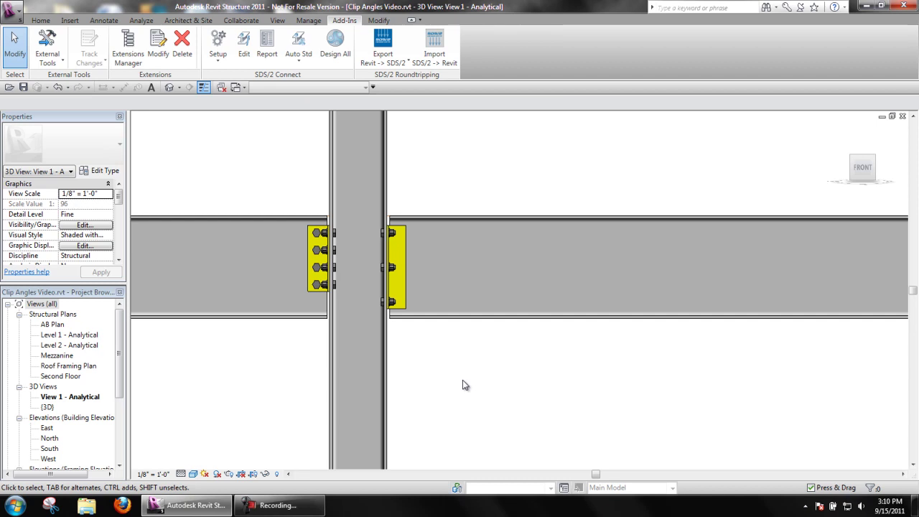
Review the Wide Gage Bolted and Single Welded to Supported/Supporting Member clip angle configurations.
left_click(217, 42)
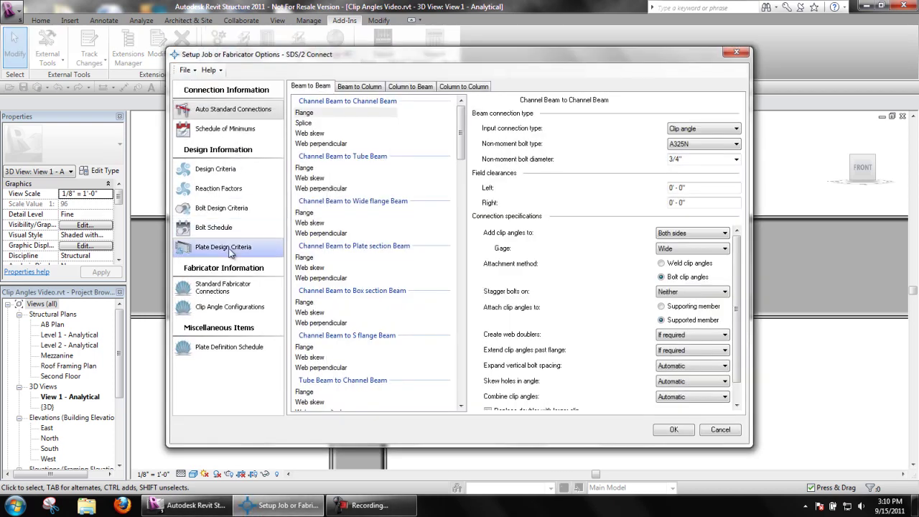
left_click(224, 306)
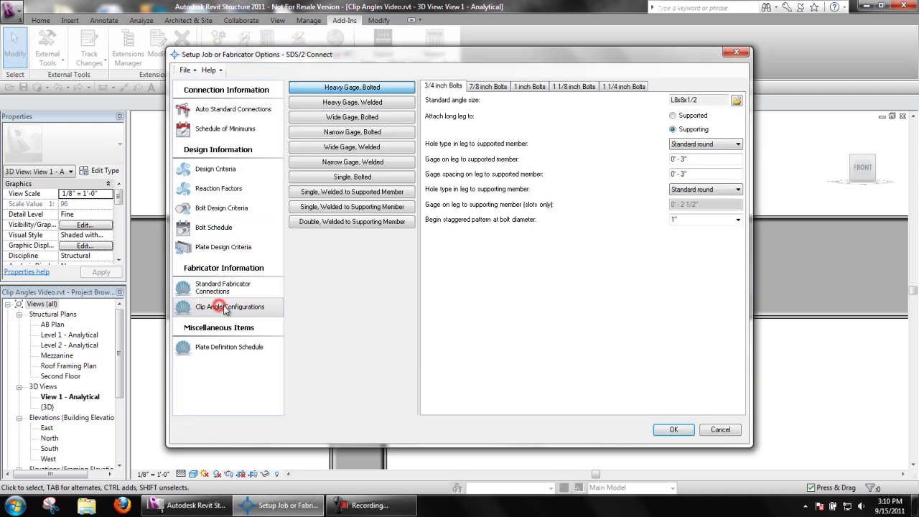
left_click(351, 119)
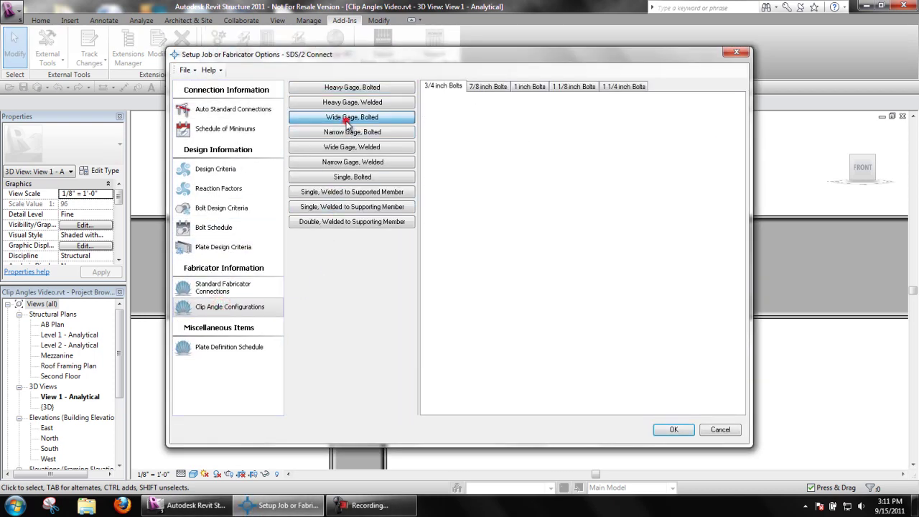
left_click(365, 191)
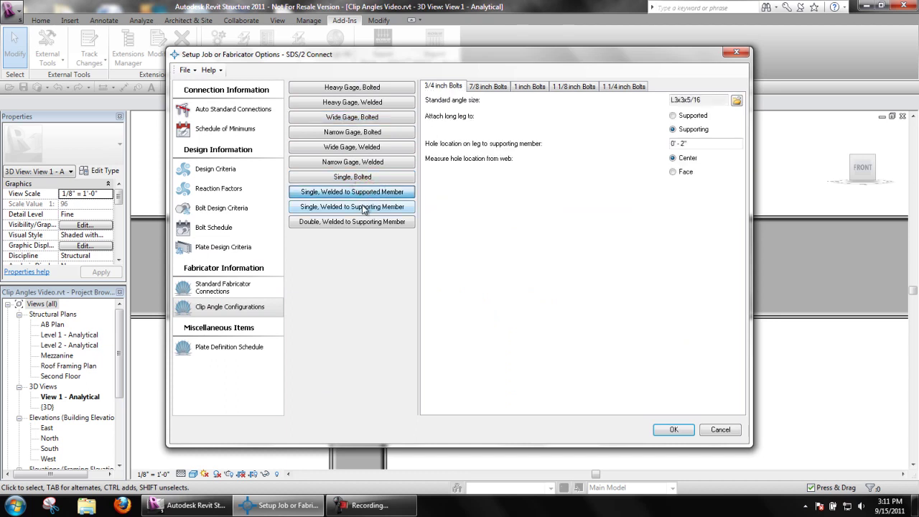
left_click(364, 206)
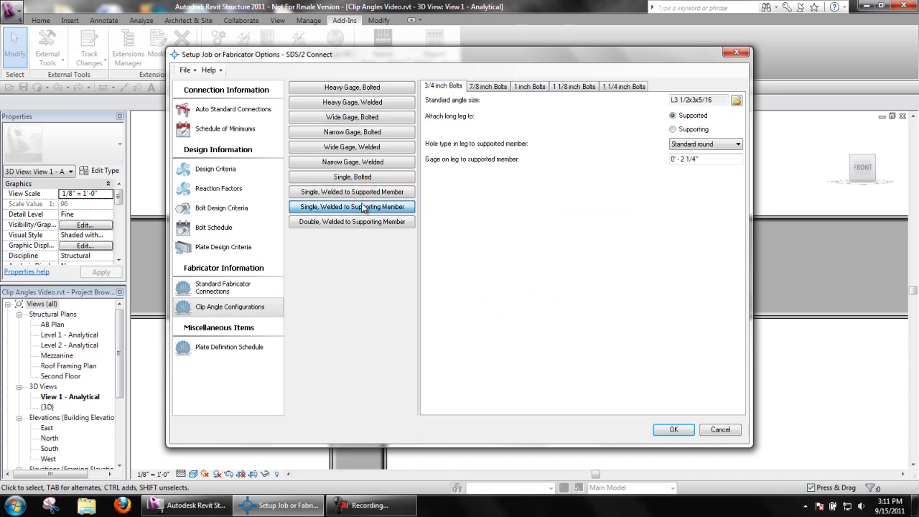
left_click(364, 192)
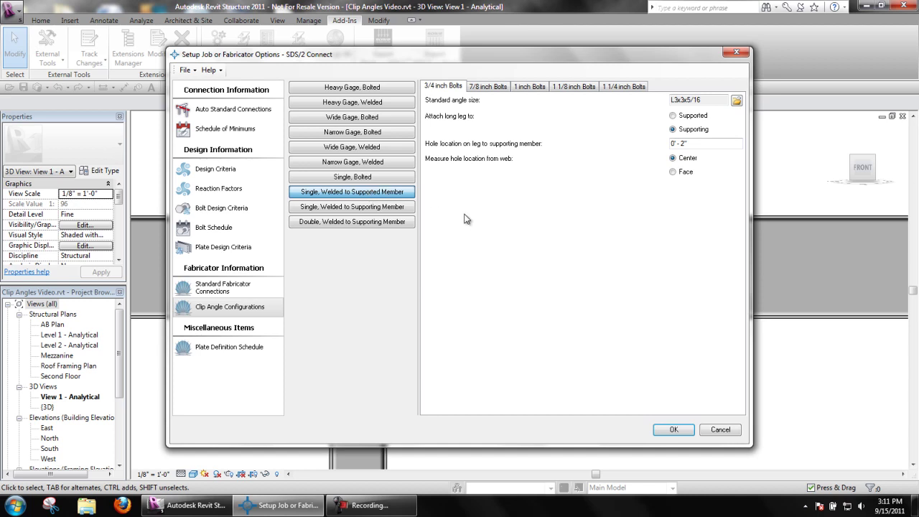
Cancel the setup unchanged, center the view on the seated clip angle joint, and start SDS/2 Edit.
left_click(712, 431)
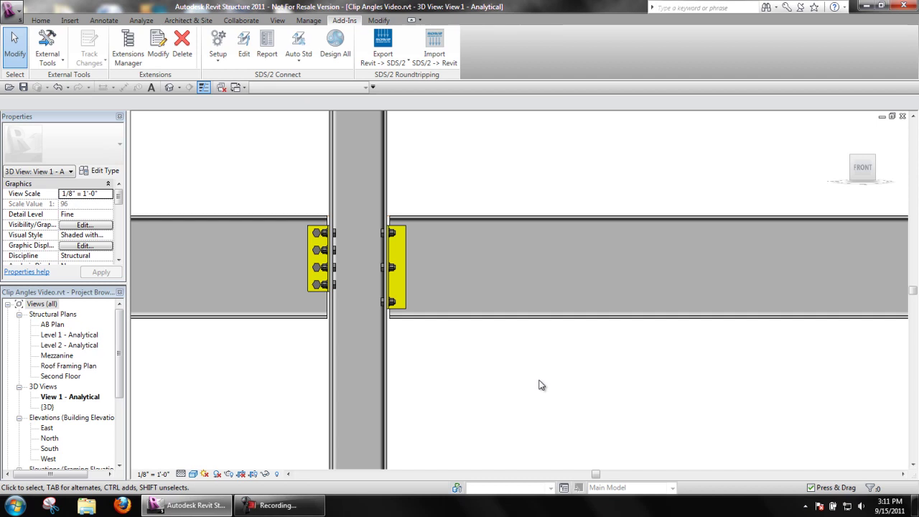
scroll(191, 383, "down", 3)
scroll(186, 405, "down", 3)
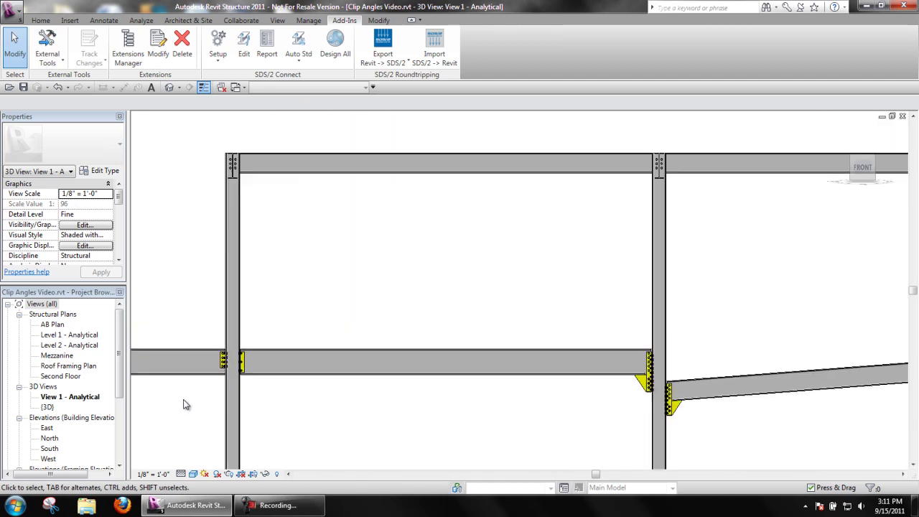
scroll(560, 422, "up", 5)
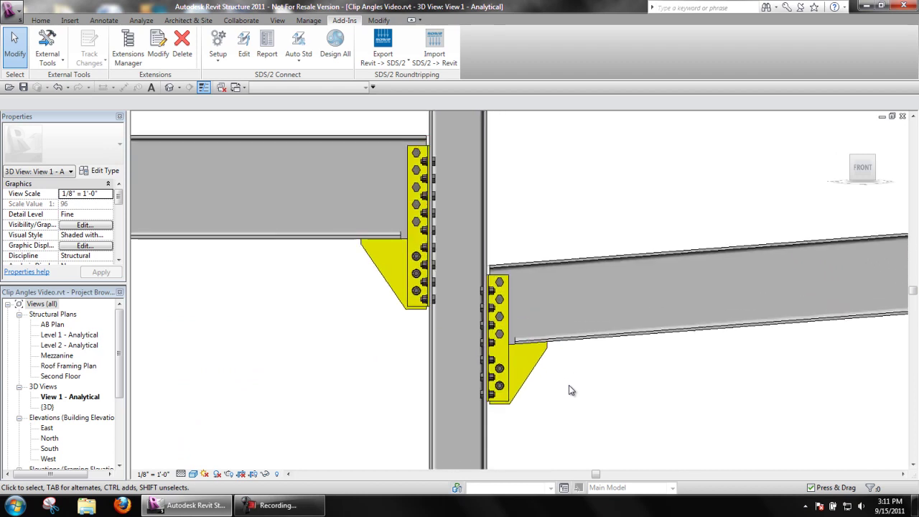
middle_click_drag(569, 384, 565, 400)
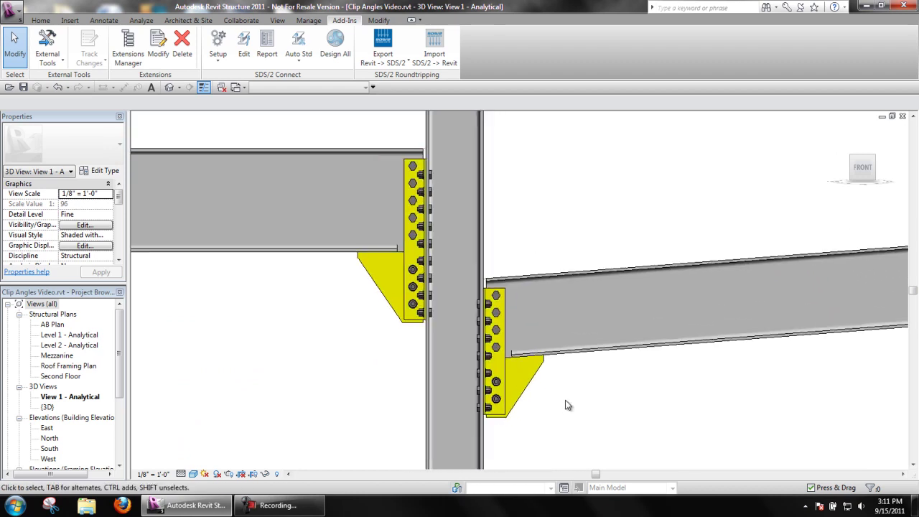
left_click(244, 44)
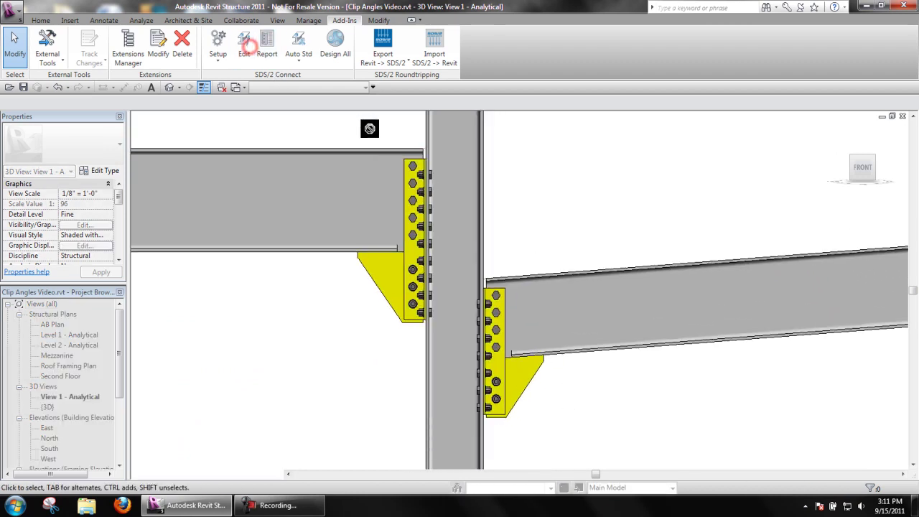
For the upper-left seated clip angle, keep clip angles on both sides at Narrow gage.
left_click(412, 170)
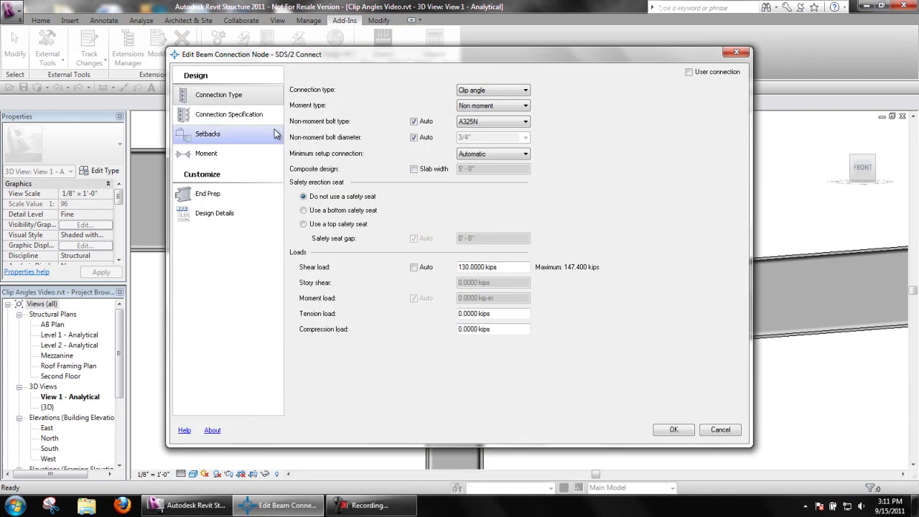
left_click(239, 115)
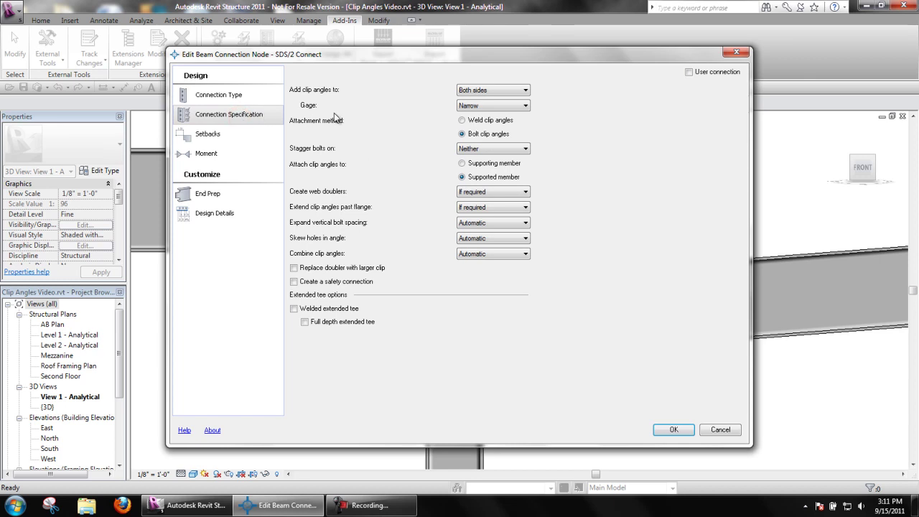
left_click(523, 90)
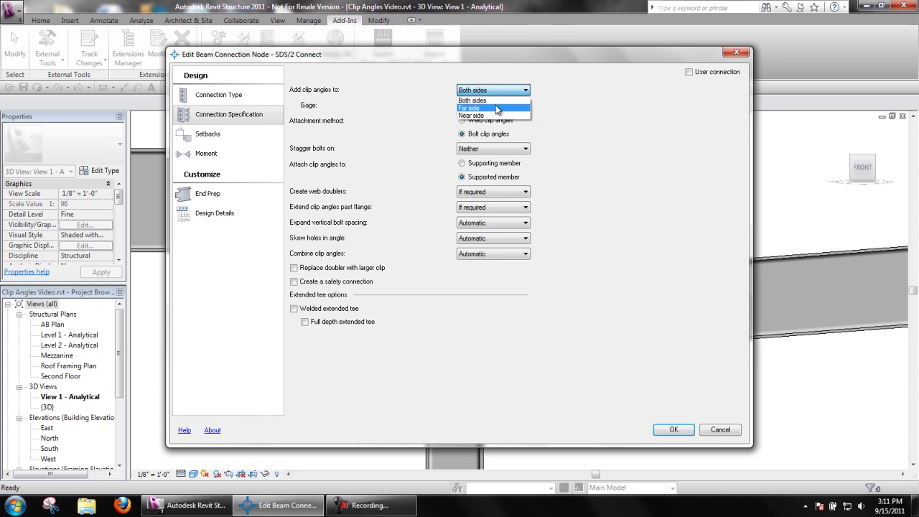
left_click(519, 91)
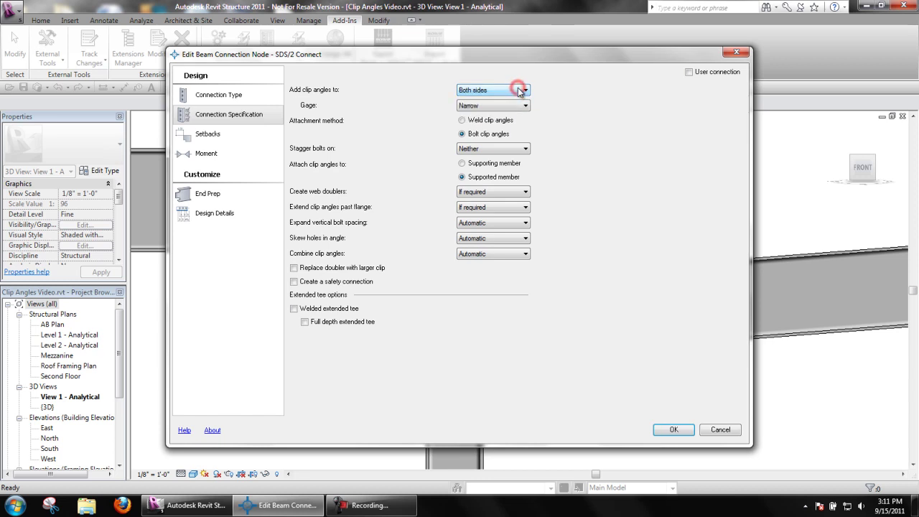
left_click(522, 107)
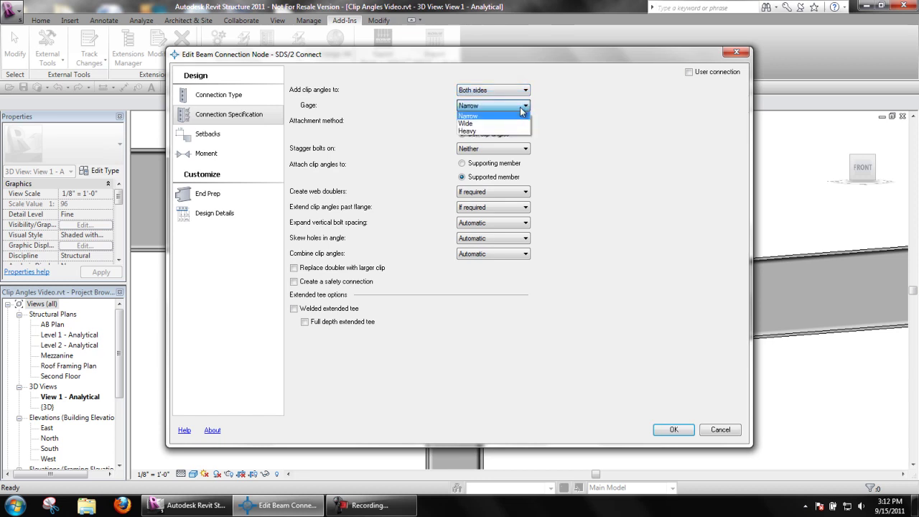
left_click(522, 108)
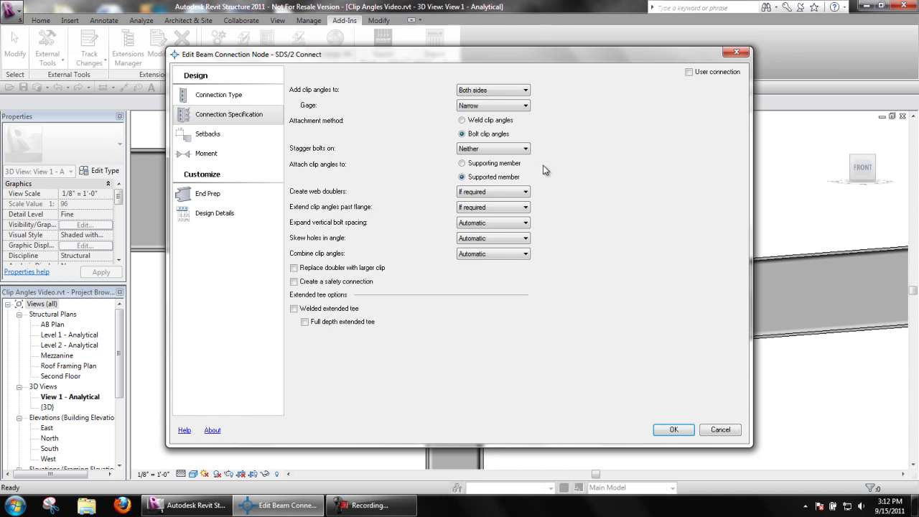
Keep web doublers If required, leave larger-clip replacement off, and set clip angle extension past flange to Never.
left_click(526, 192)
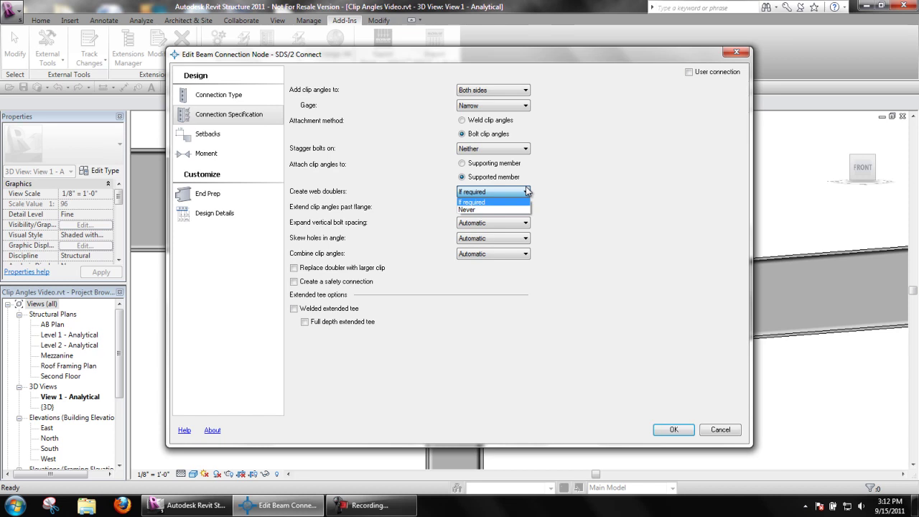
left_click(525, 188)
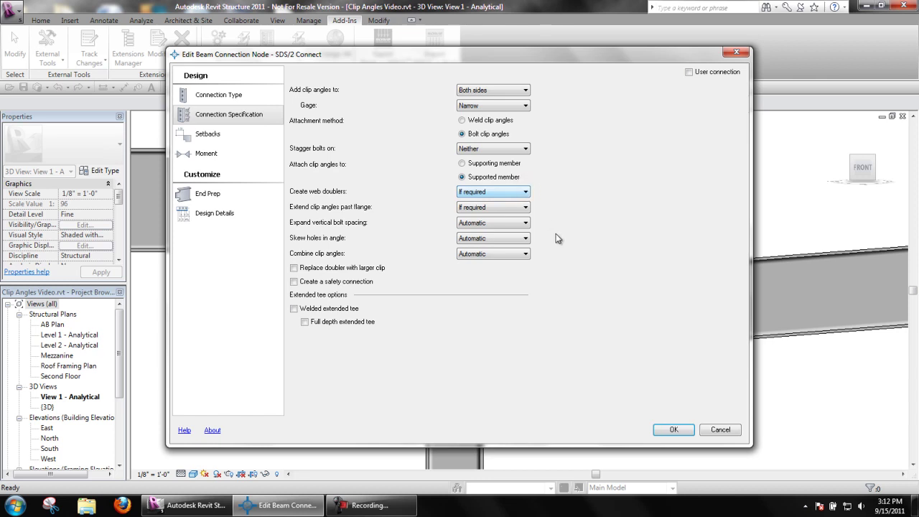
left_click(351, 267)
left_click(353, 270)
left_click(506, 207)
left_click(484, 222)
Apply the Never setting and open the sloped beam's connection for editing.
left_click(670, 429)
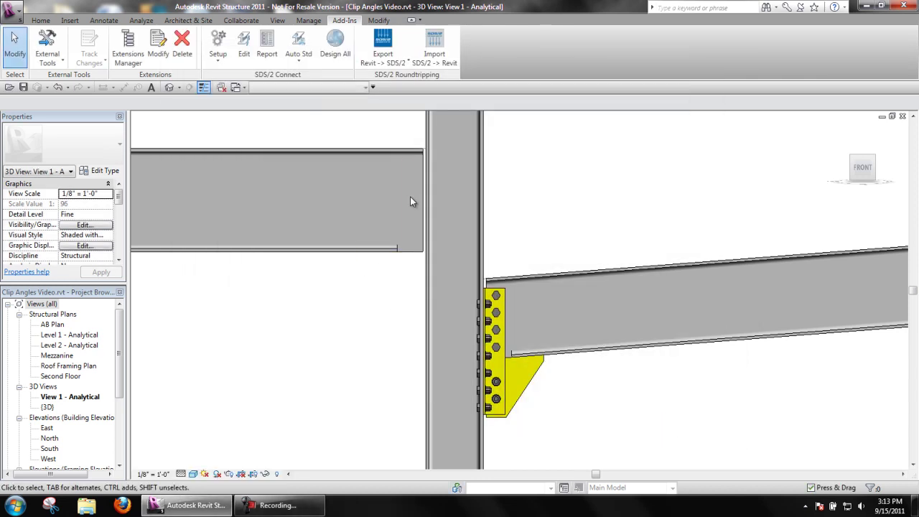
left_click(241, 45)
left_click(346, 152)
left_click(284, 147)
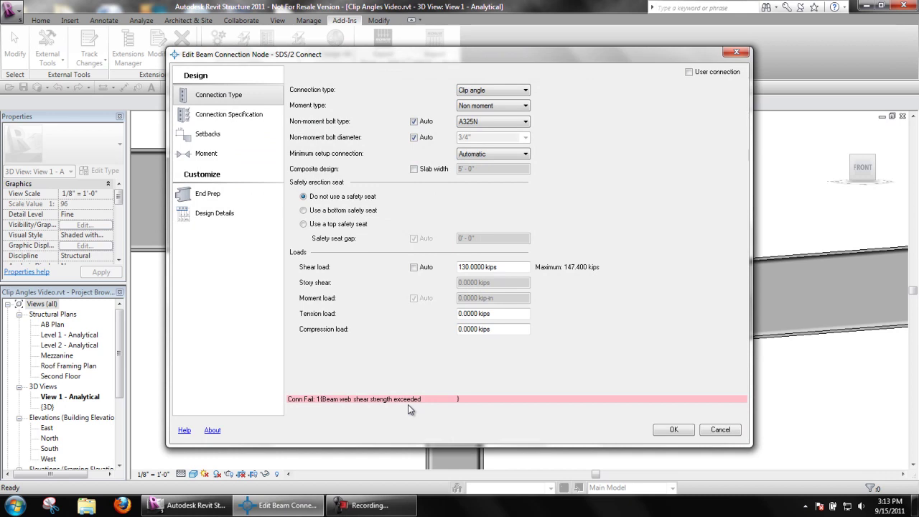
Set 'Extend clip angles past flange' to If required in Connection Specification.
left_click(247, 115)
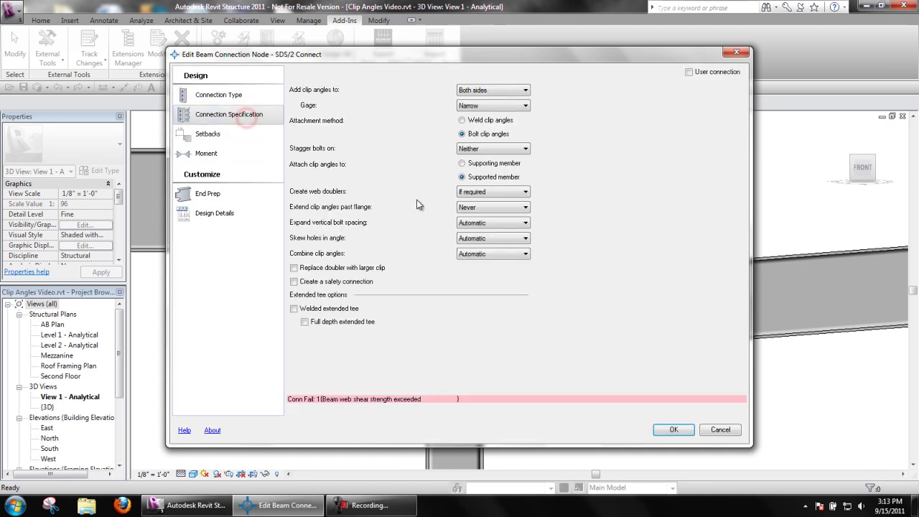
left_click(483, 210)
left_click(477, 213)
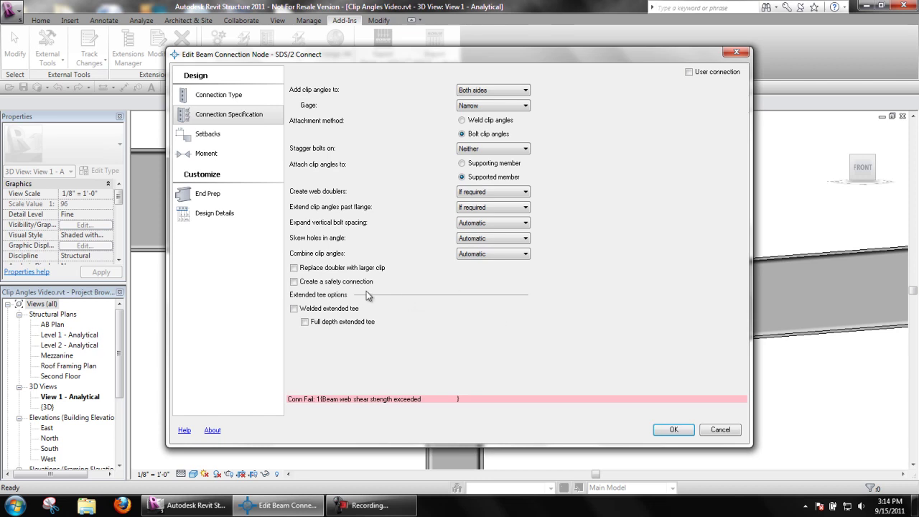
Apply the clip-angle changes and zoom in on the left column.
left_click(672, 429)
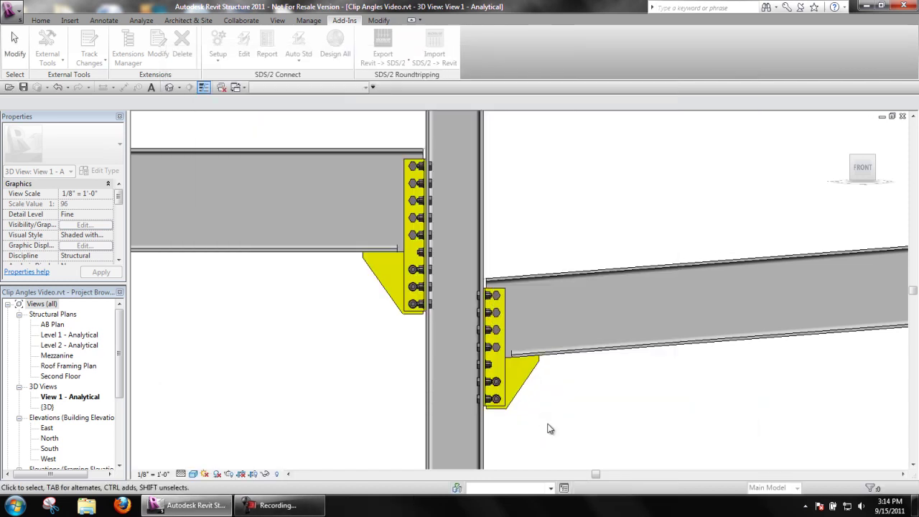
scroll(549, 427, "down", 5)
scroll(549, 429, "down", 3)
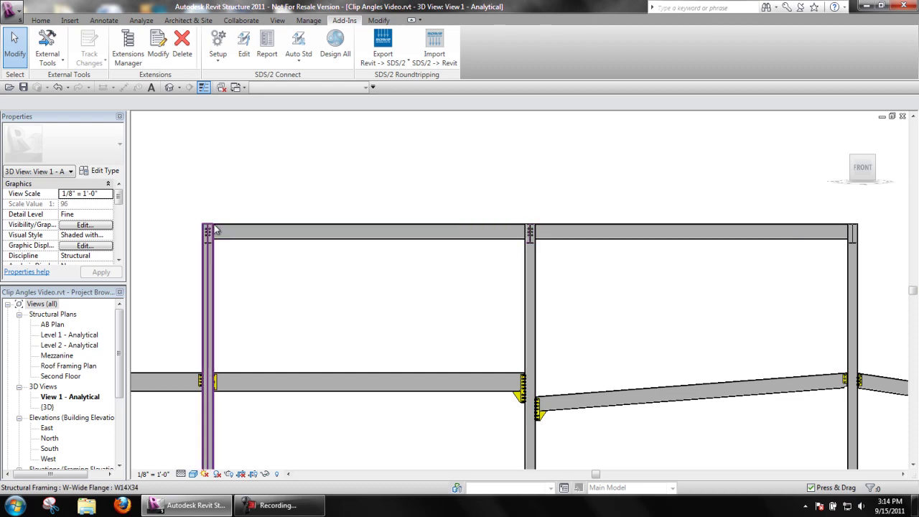
scroll(194, 228, "up", 6)
scroll(194, 228, "up", 2)
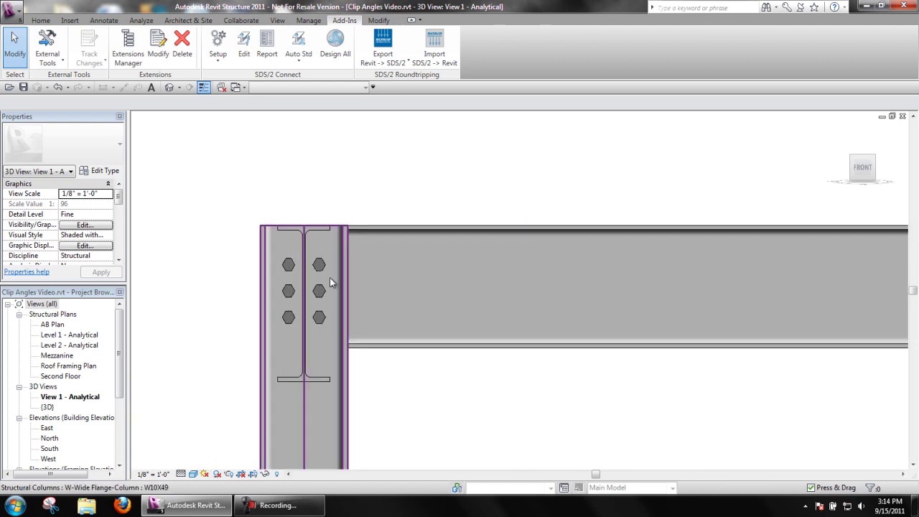
Orbit to an angled view and open the connection of the beam framing into the column web.
left_click(320, 265)
middle_click_drag(320, 265, 287, 359, "shift")
left_click(579, 362)
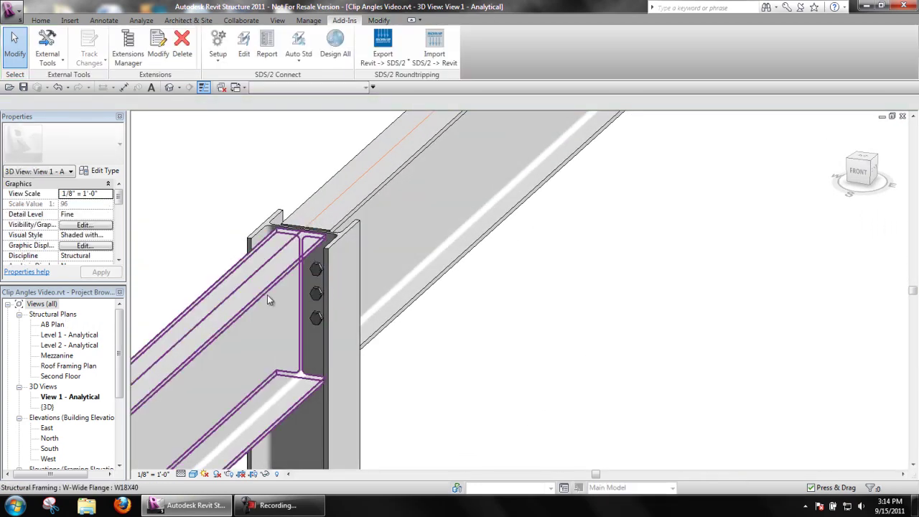
left_click(244, 45)
left_click(280, 285)
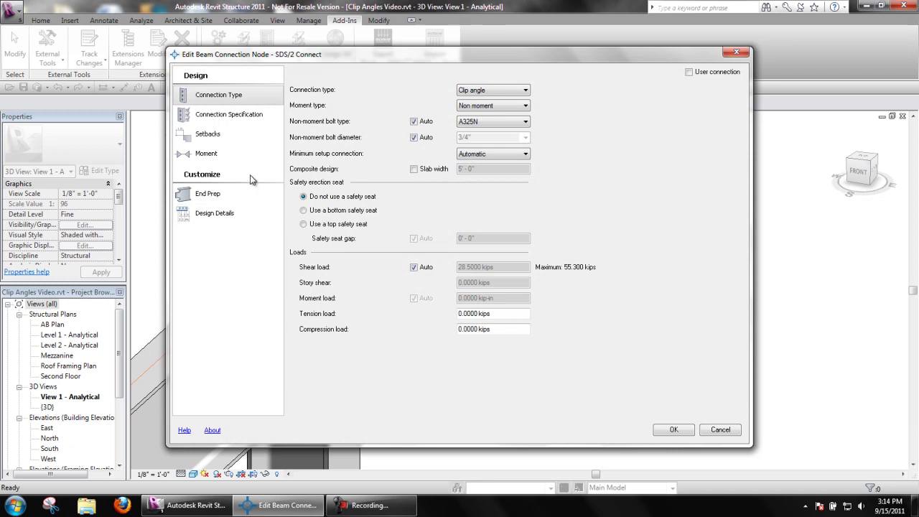
Confirm 'Create a safety connection' in Connection Specification for the column-web beam and regenerate it.
left_click(238, 117)
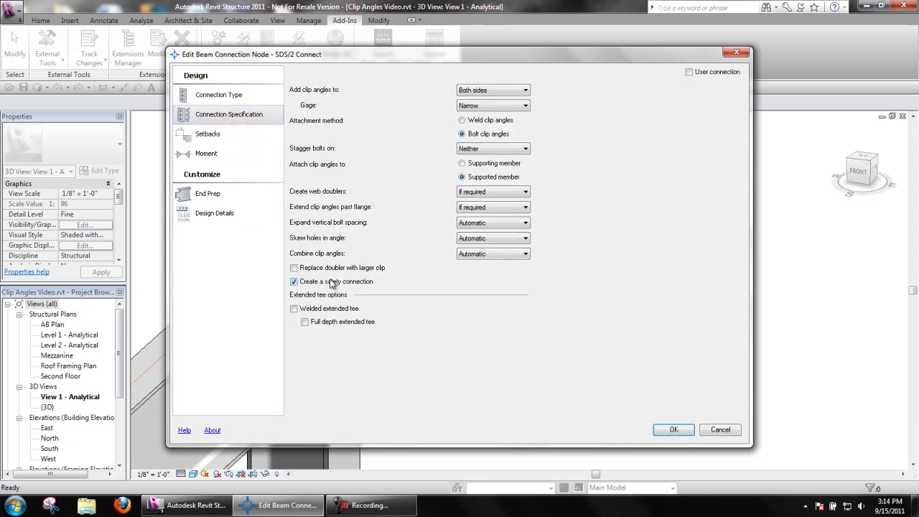
left_click(672, 429)
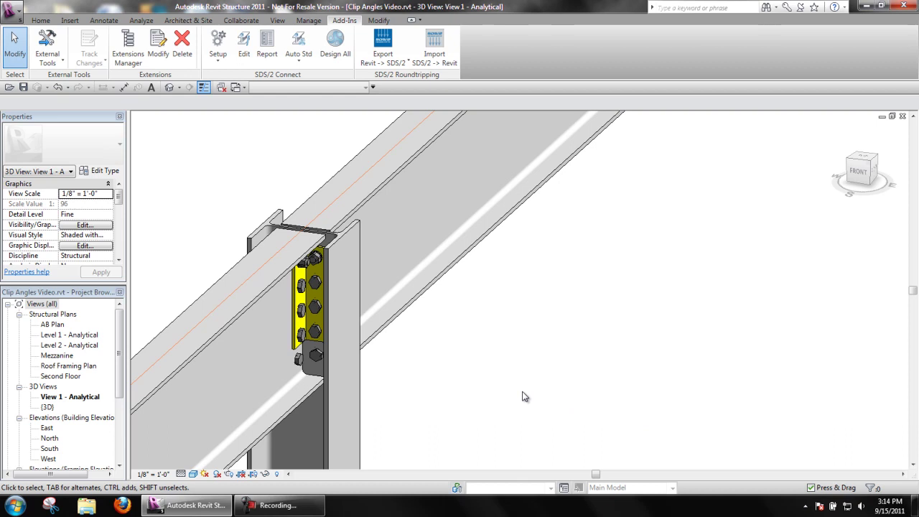
Orbit the model to inspect the new bolted safety connection from behind the column.
left_click(302, 286)
middle_click_drag(400, 311, 3, 285, "shift")
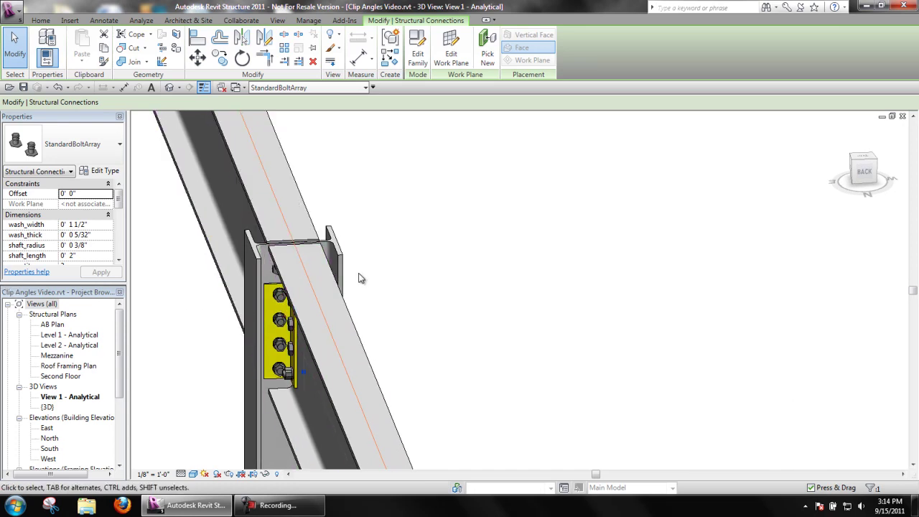
middle_click_drag(330, 286, 248, 287, "shift")
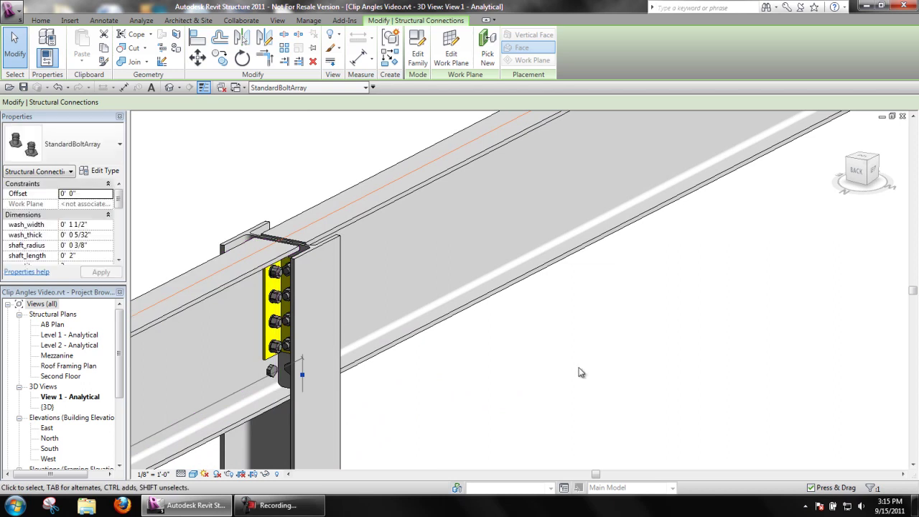
left_click(344, 21)
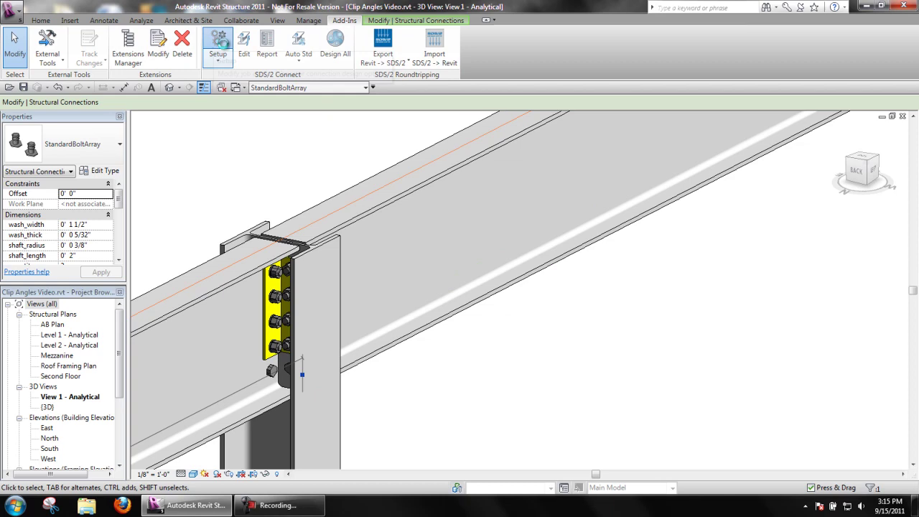
Set the clip angle fabricator standard's safety connection angles to Vertically offset.
left_click(219, 45)
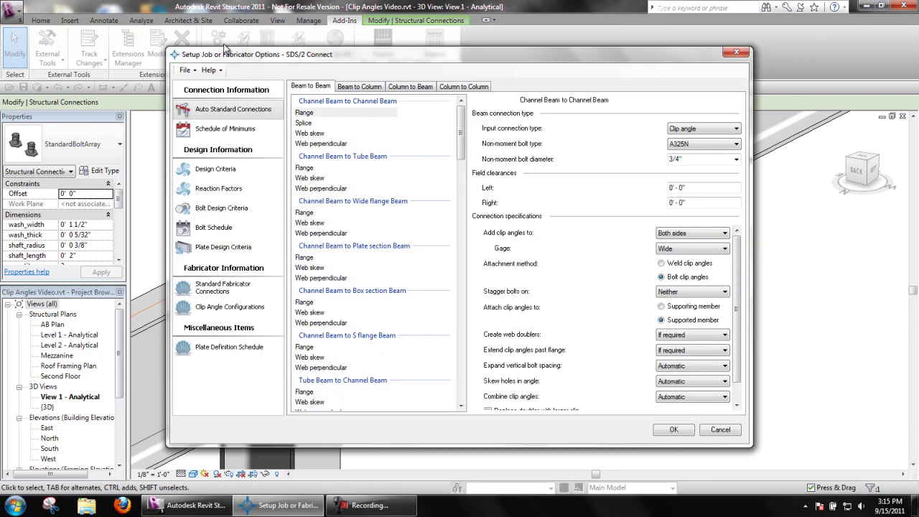
left_click(217, 289)
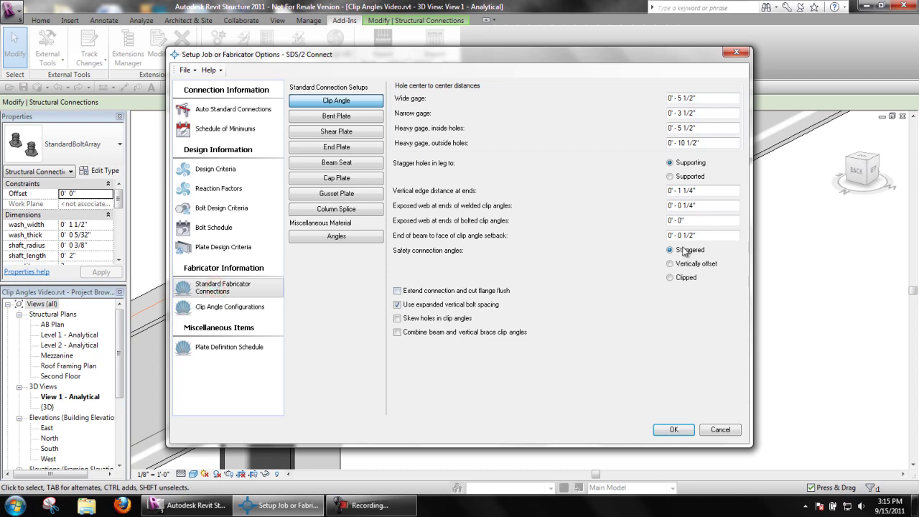
left_click(684, 265)
left_click(672, 430)
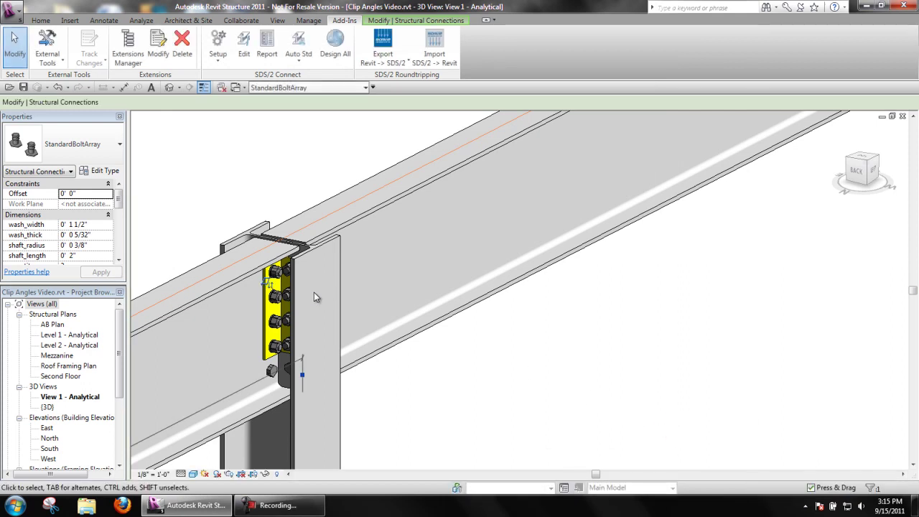
Regenerate the column-web connection by switching it to Plain end and back to Clip angle.
left_click(244, 47)
left_click(280, 274)
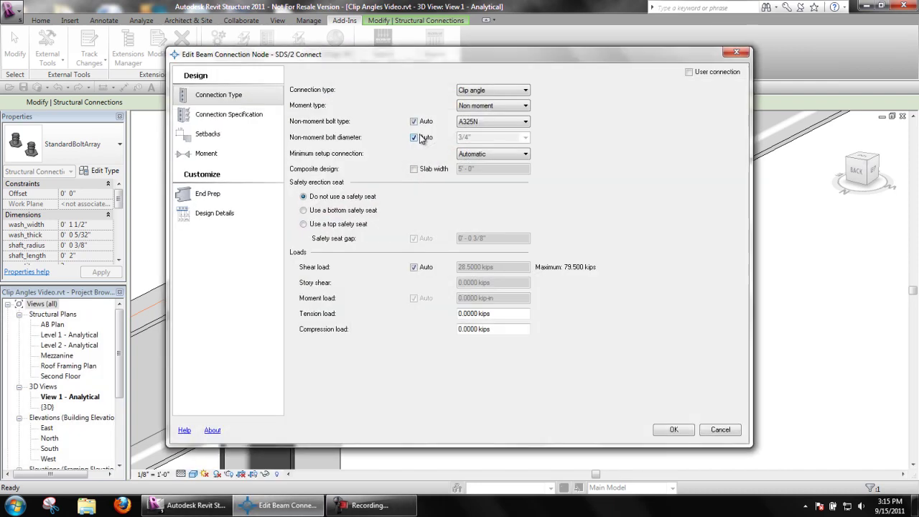
left_click(485, 92)
left_click(481, 107)
left_click(492, 89)
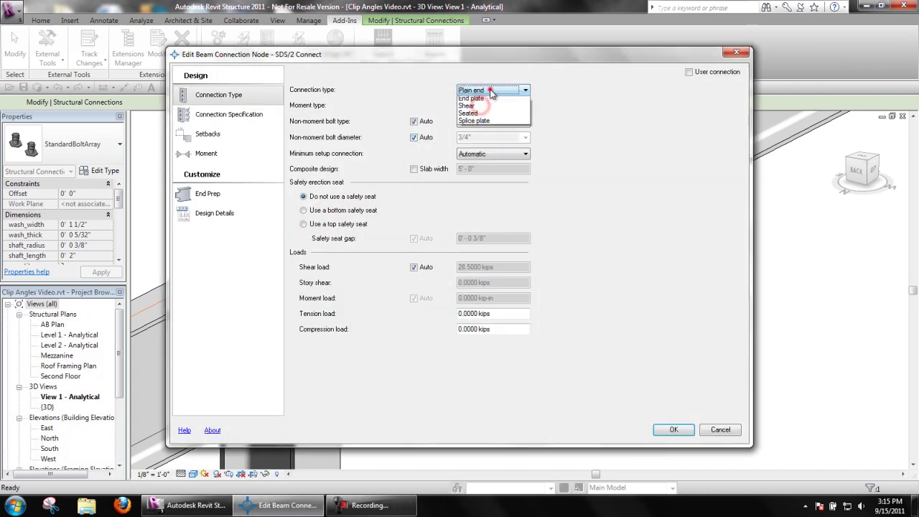
left_click(669, 430)
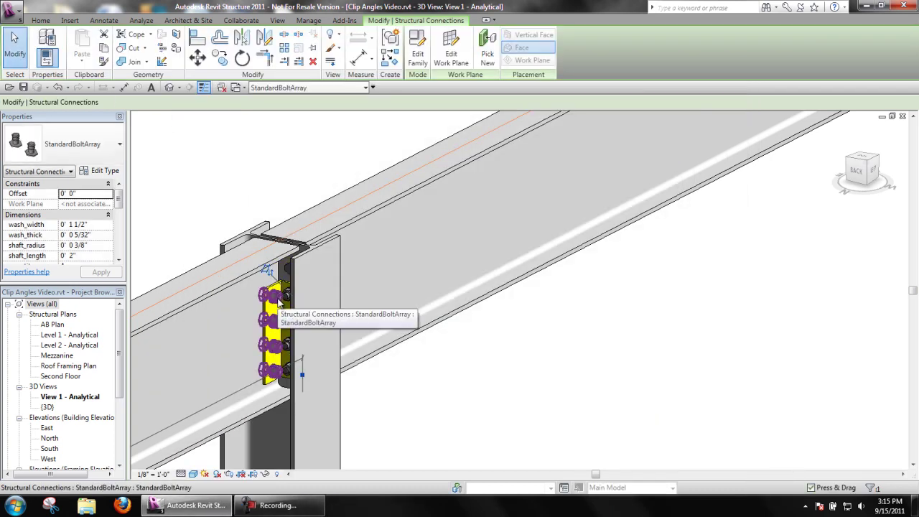
mouse_move(267, 311)
middle_mouse_down("shift")
mouse_move(552, 308)
mouse_move(732, 345)
mouse_move(418, 353)
mouse_move(274, 323)
middle_mouse_up("shift")
left_click(498, 406)
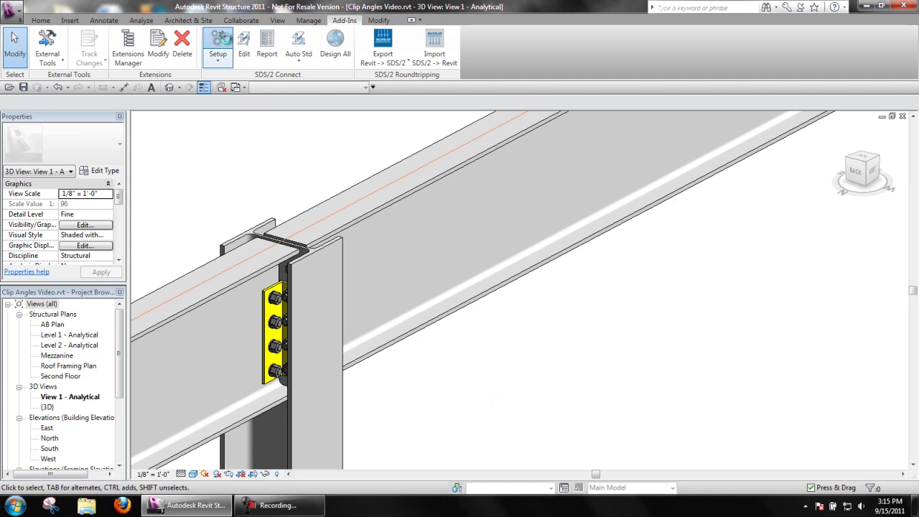
Change the fabricator standard's safety connection angles to Clipped.
left_click(225, 40)
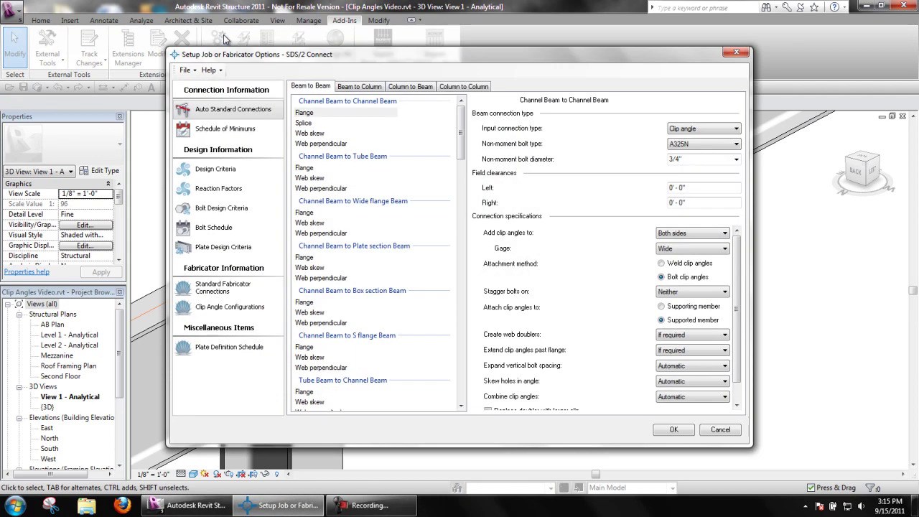
left_click(216, 291)
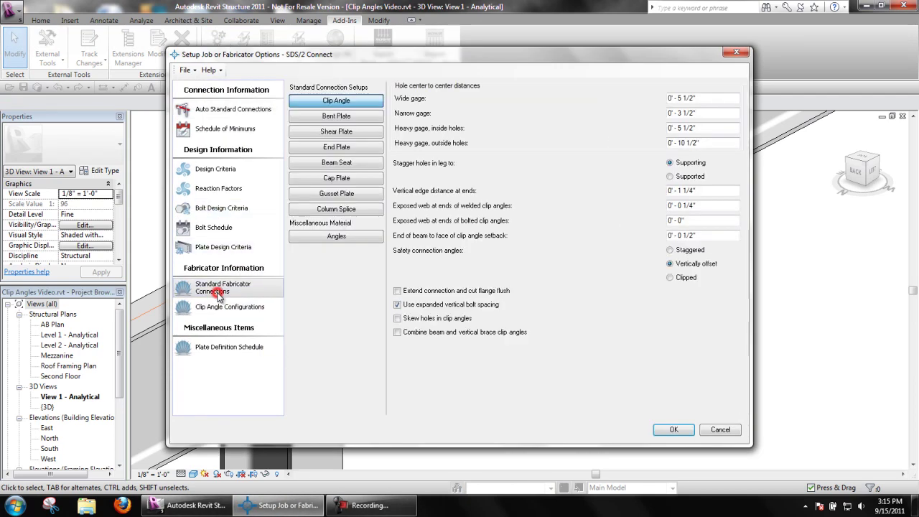
left_click(669, 277)
left_click(667, 429)
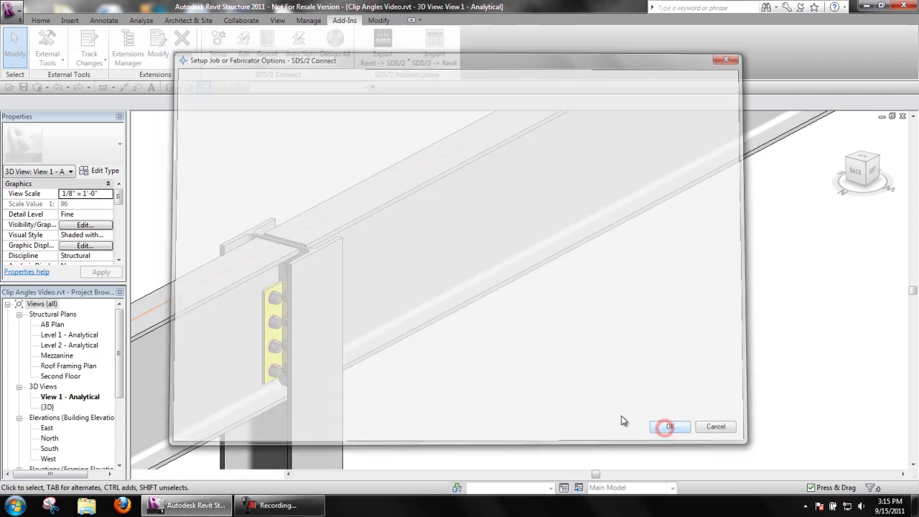
Rebuild the column-web connection by toggling its type to Plain end and back to Clip angle.
left_click(245, 44)
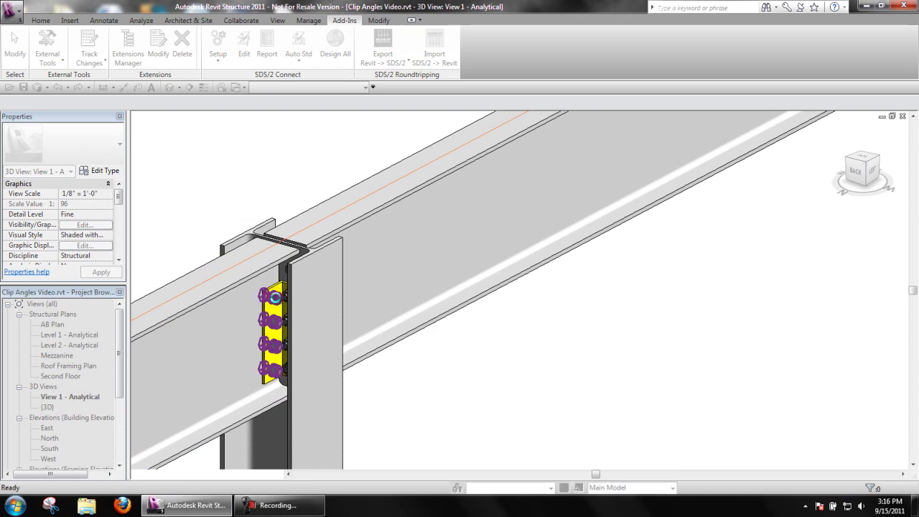
left_click(275, 297)
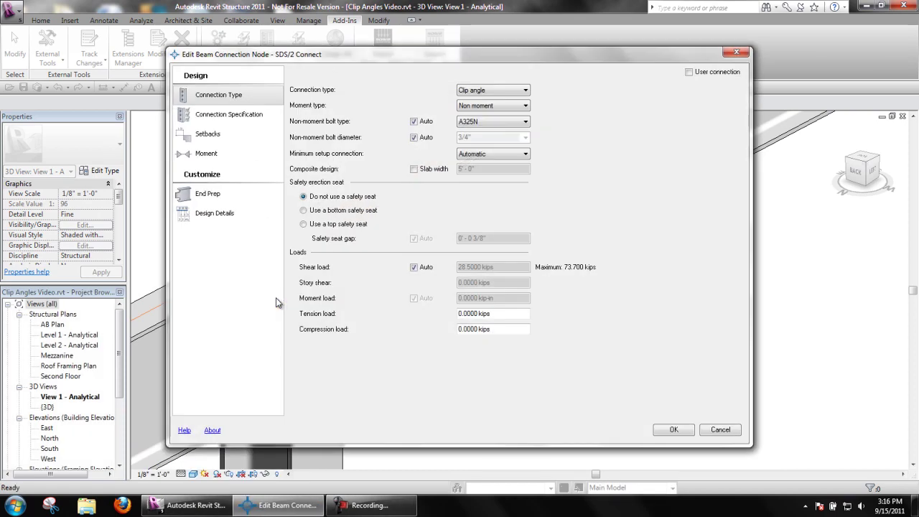
left_click(485, 92)
left_click(479, 108)
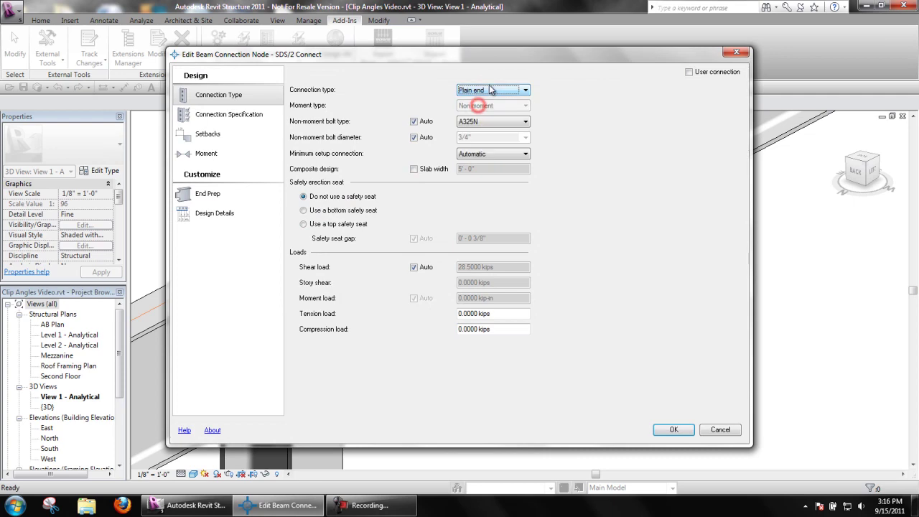
left_click(489, 89)
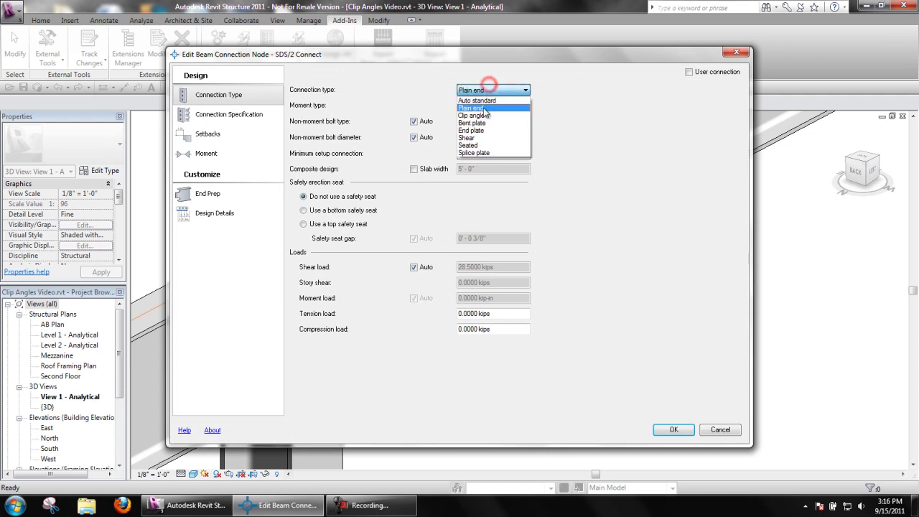
left_click(671, 429)
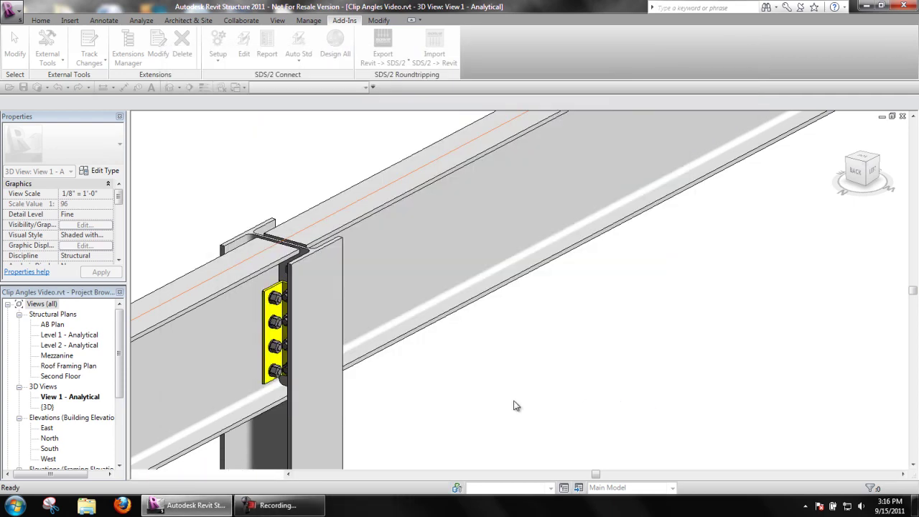
left_click(272, 297)
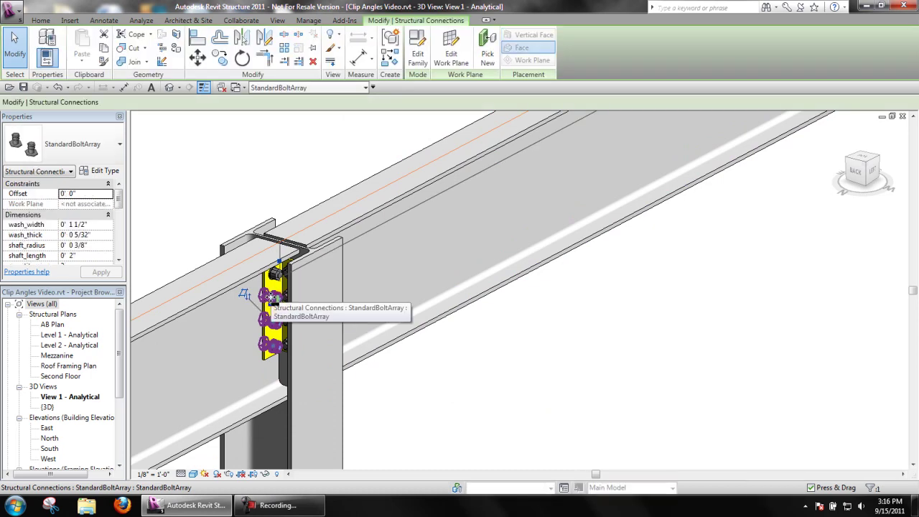